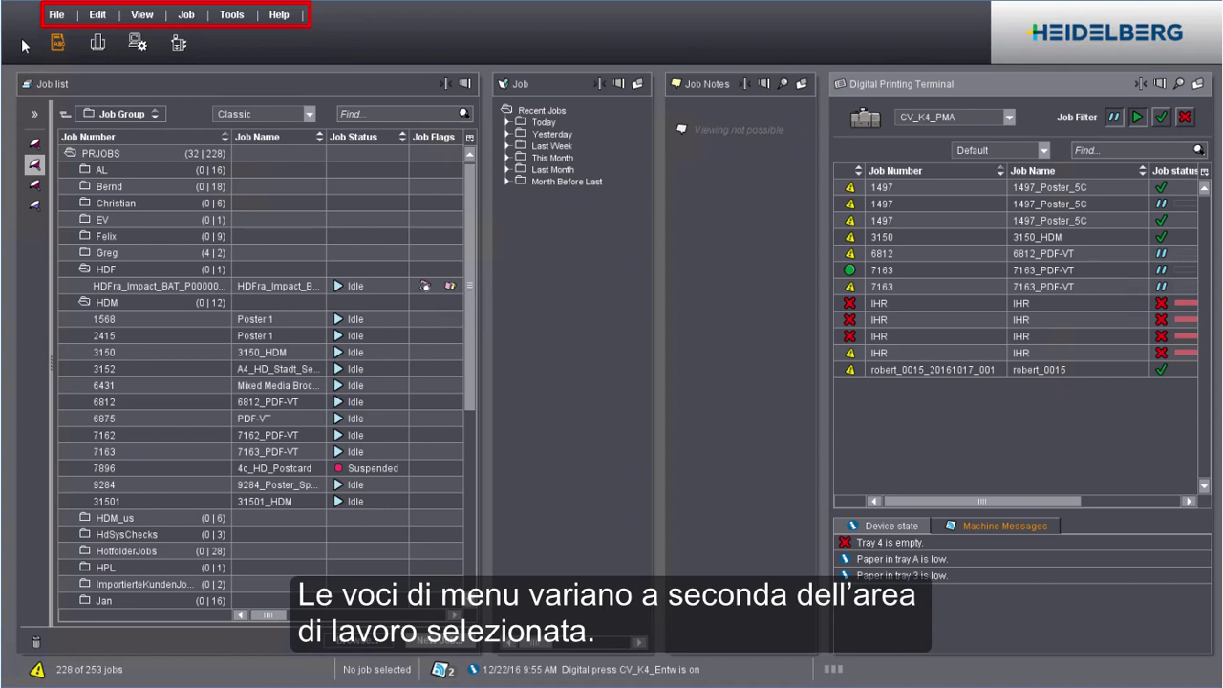
Look through the Queues, Administration and Digital Printing Terminal work areas twice, ending back in the Jobs work area
left_click(97, 45)
left_click(137, 44)
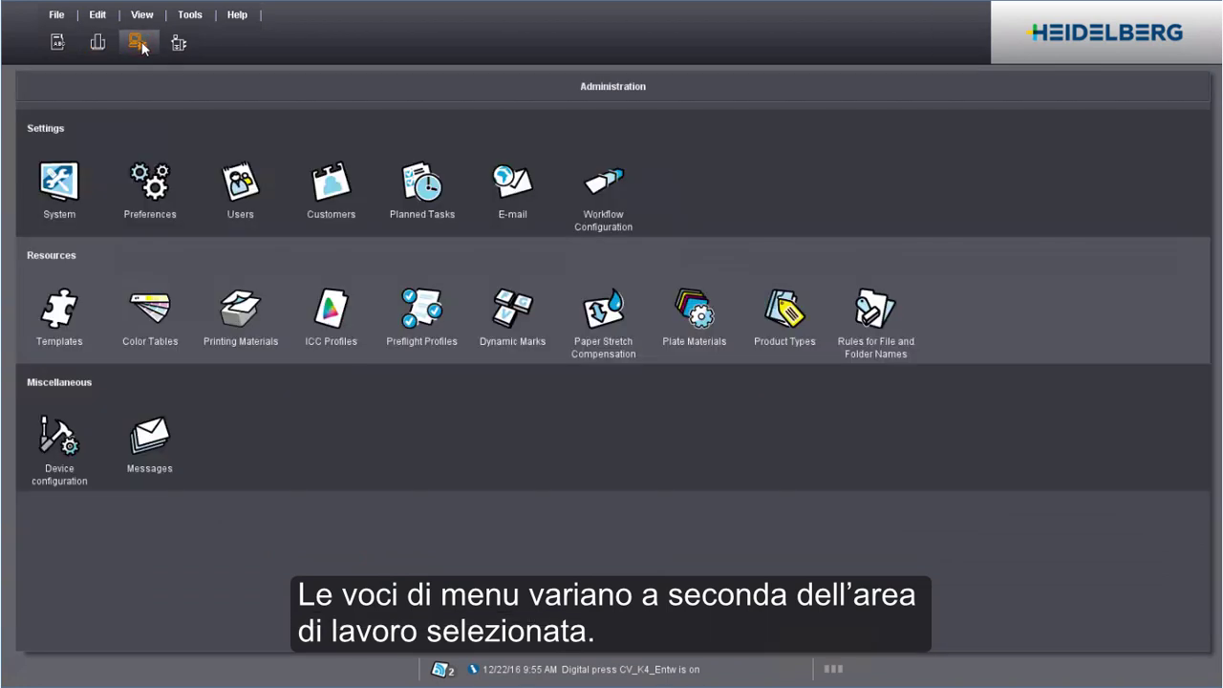
left_click(177, 43)
left_click(58, 43)
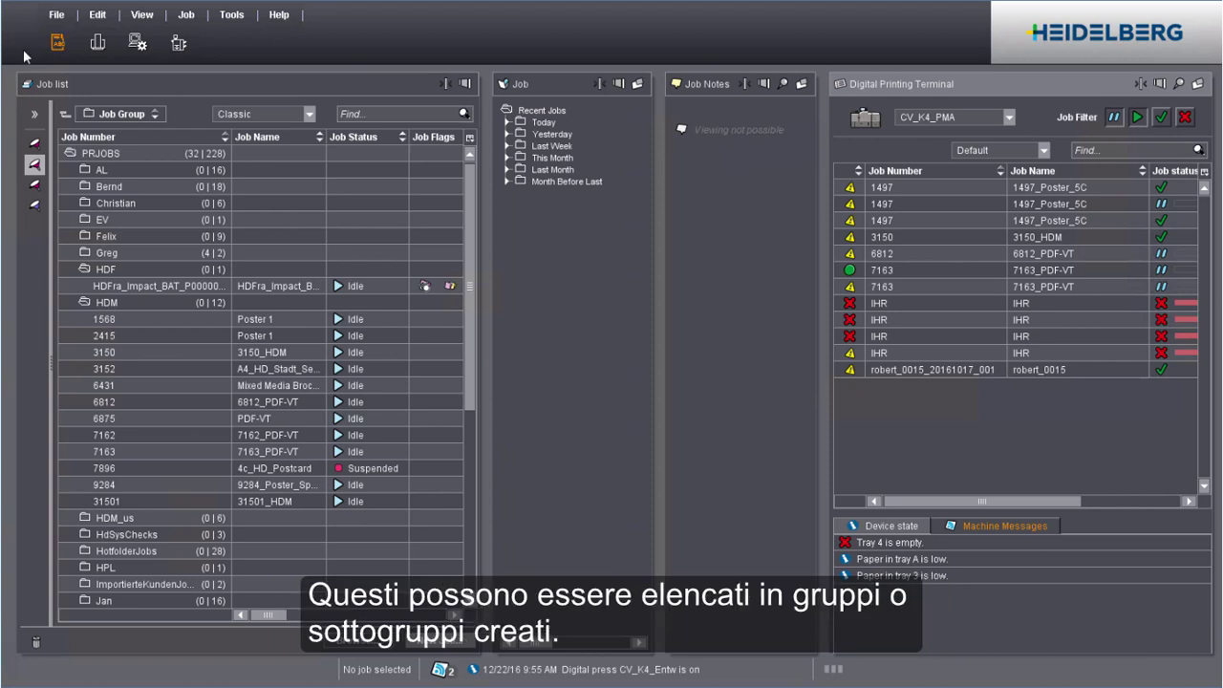
left_click(97, 46)
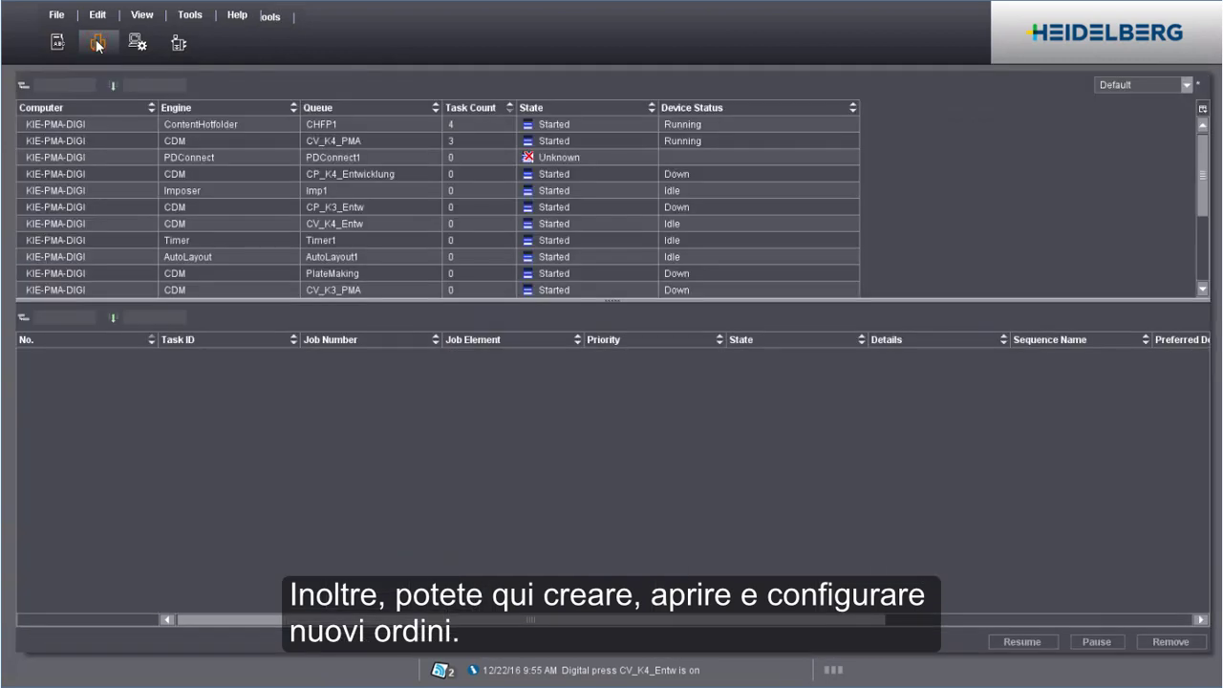
left_click(111, 64)
left_click(138, 44)
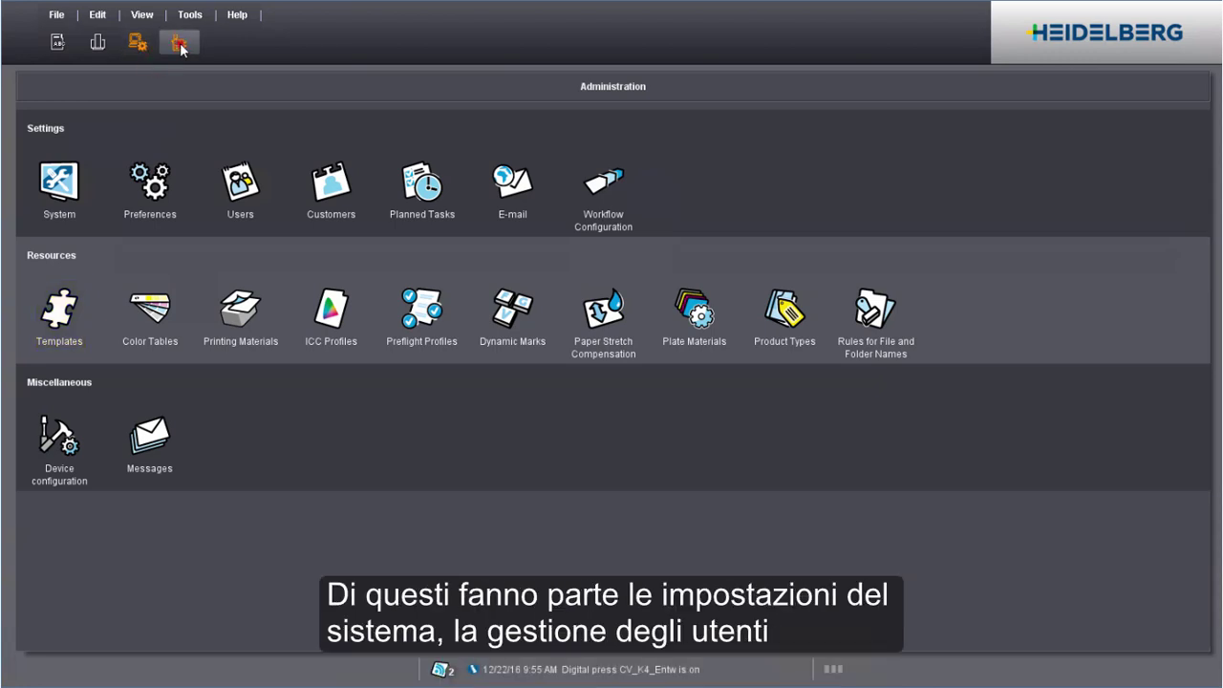
left_click(180, 44)
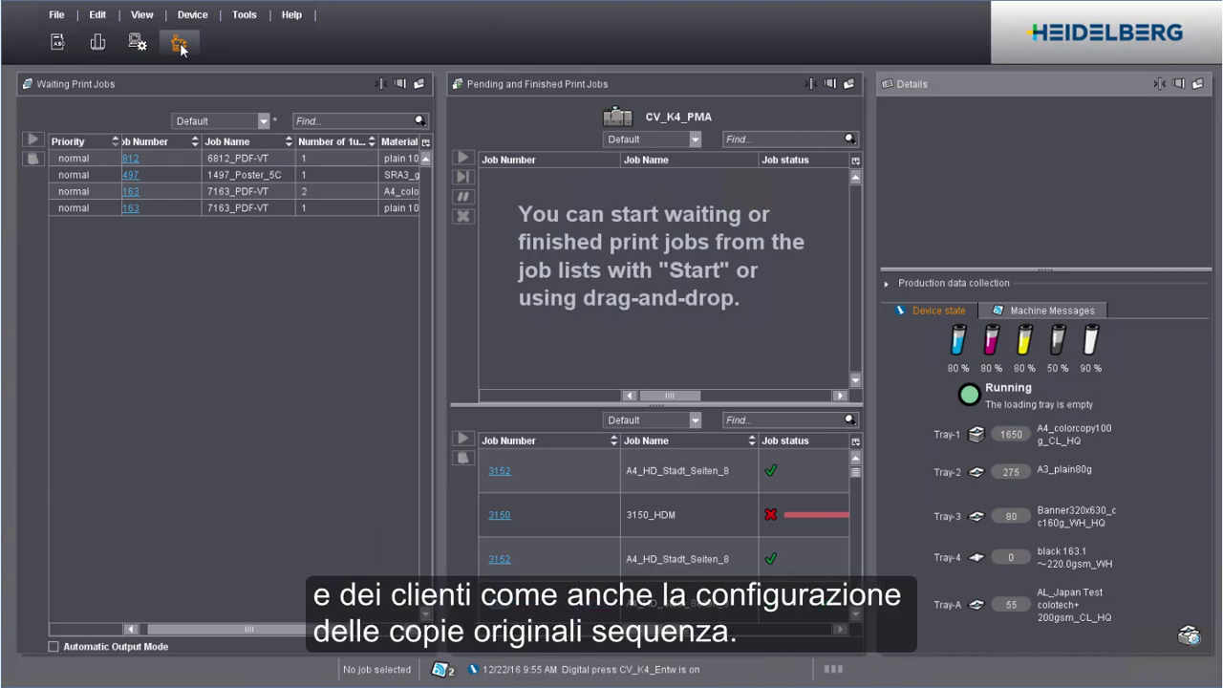
left_click(59, 45)
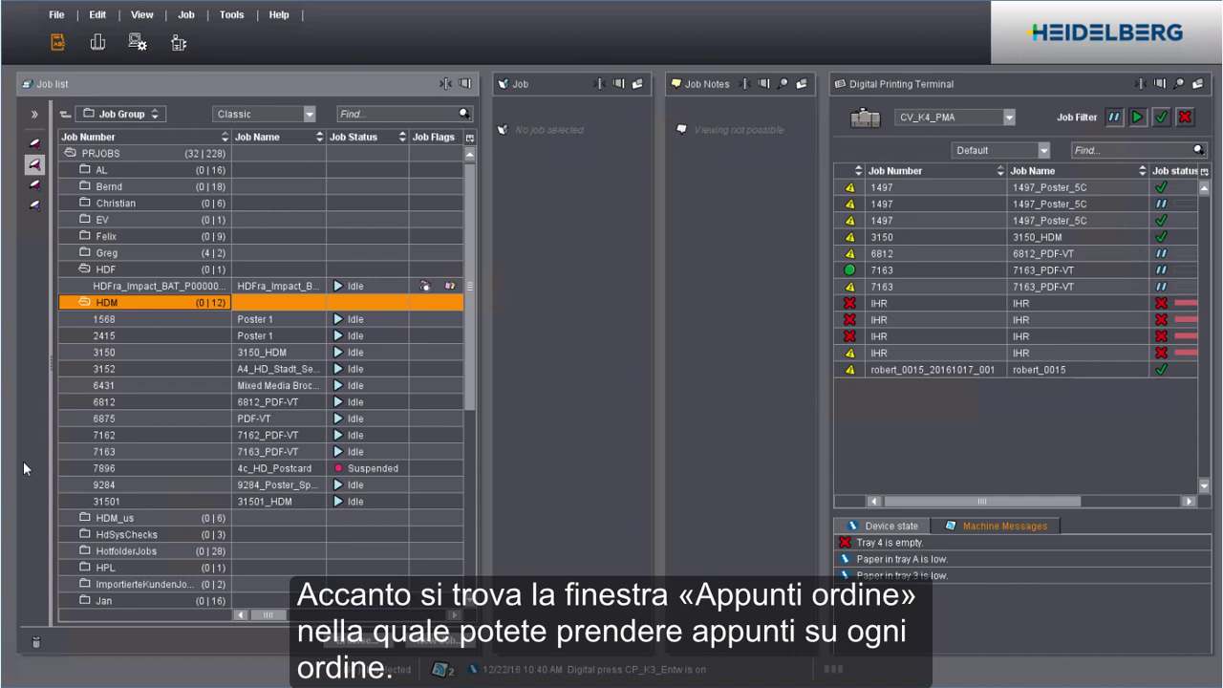
Open the job 9284_Poster_Spotcolor from the HDM group and save the job note "DEMO_Note" in it
left_click(104, 485)
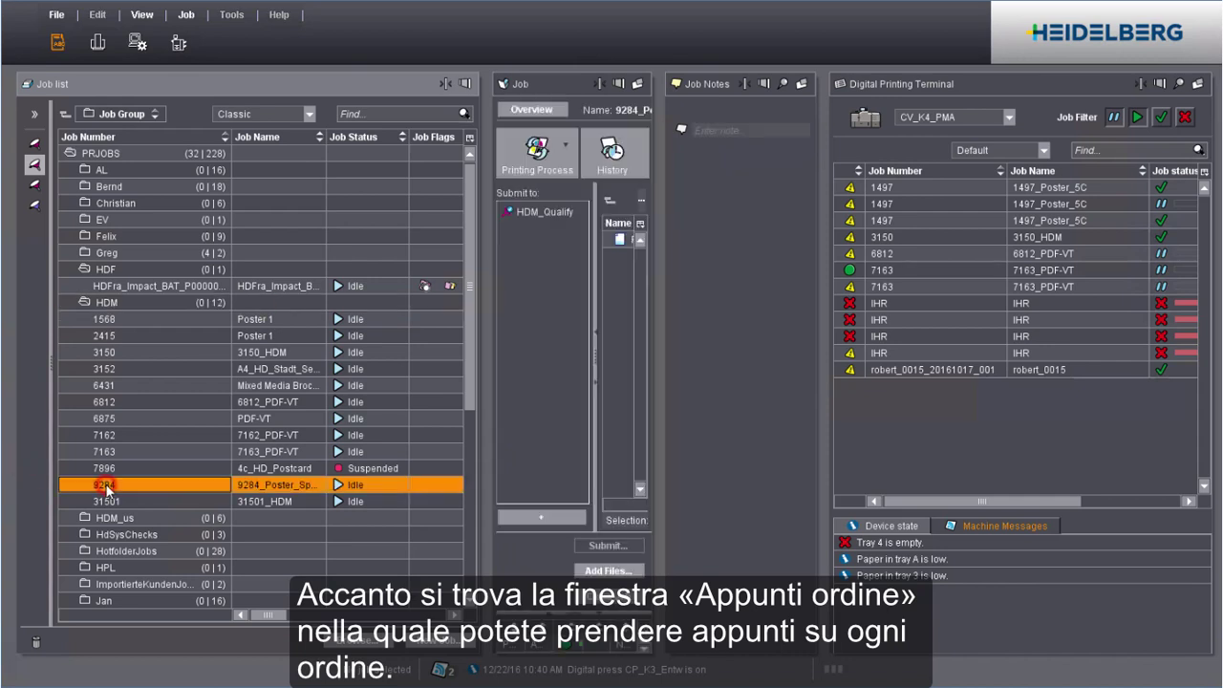
double_click(106, 486)
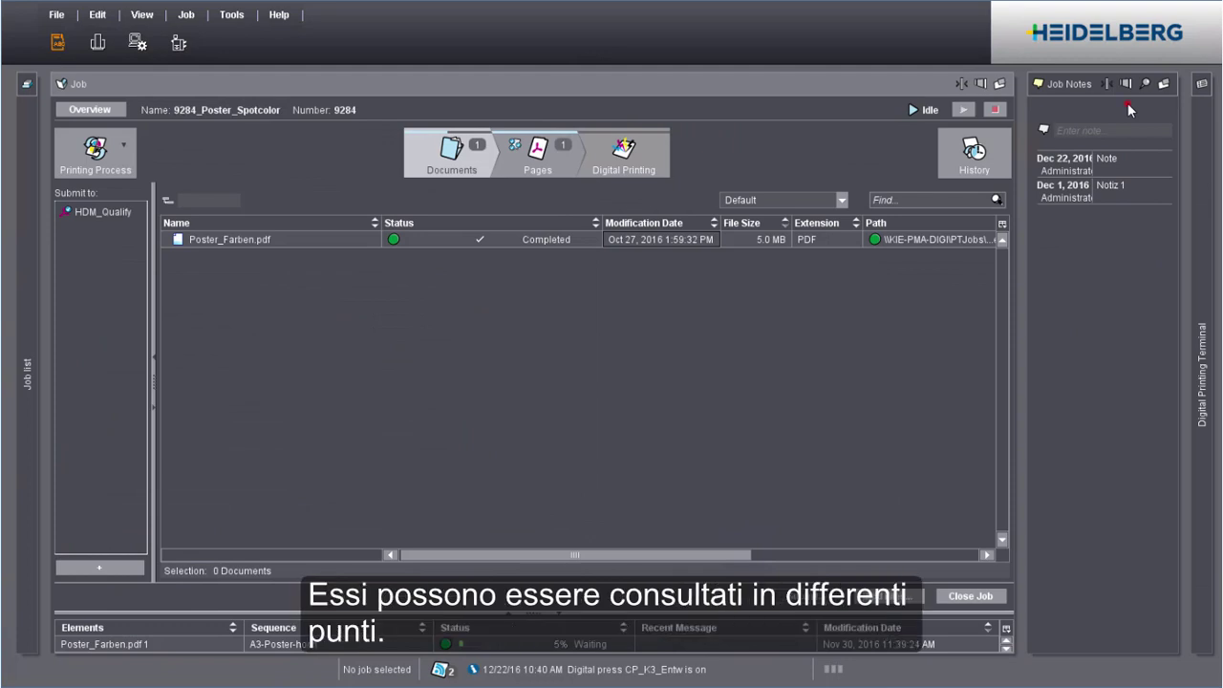
left_click(1113, 131)
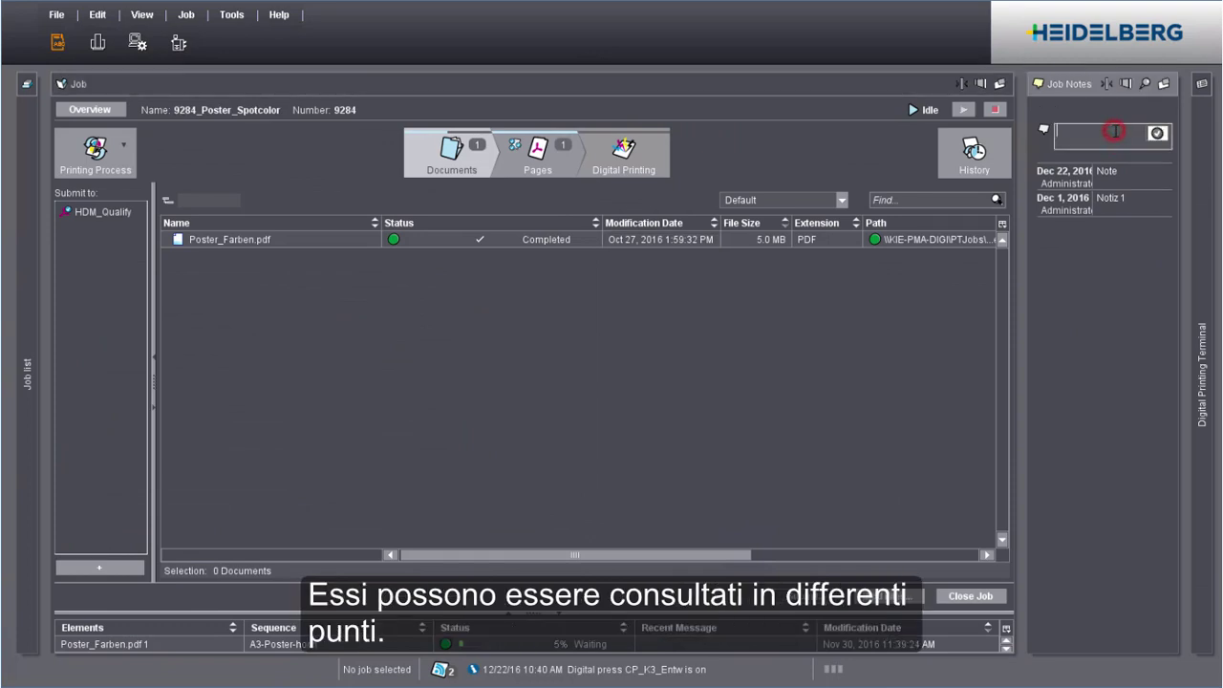
type("DEMO_Note")
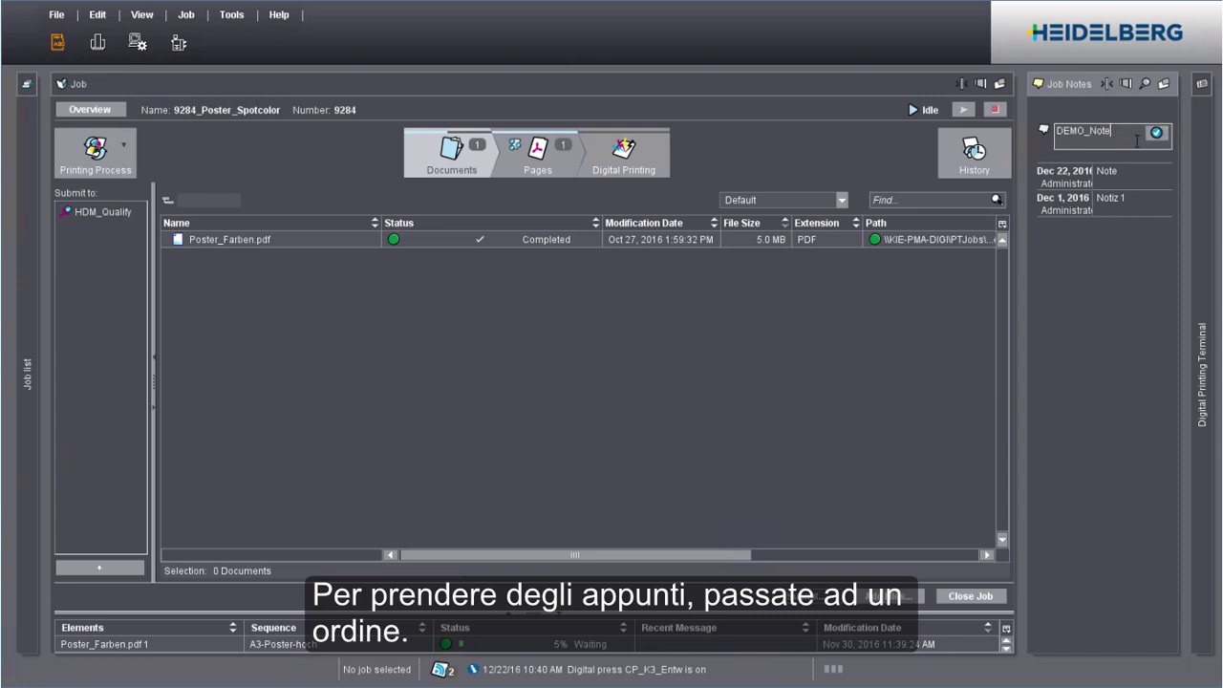
left_click(1157, 134)
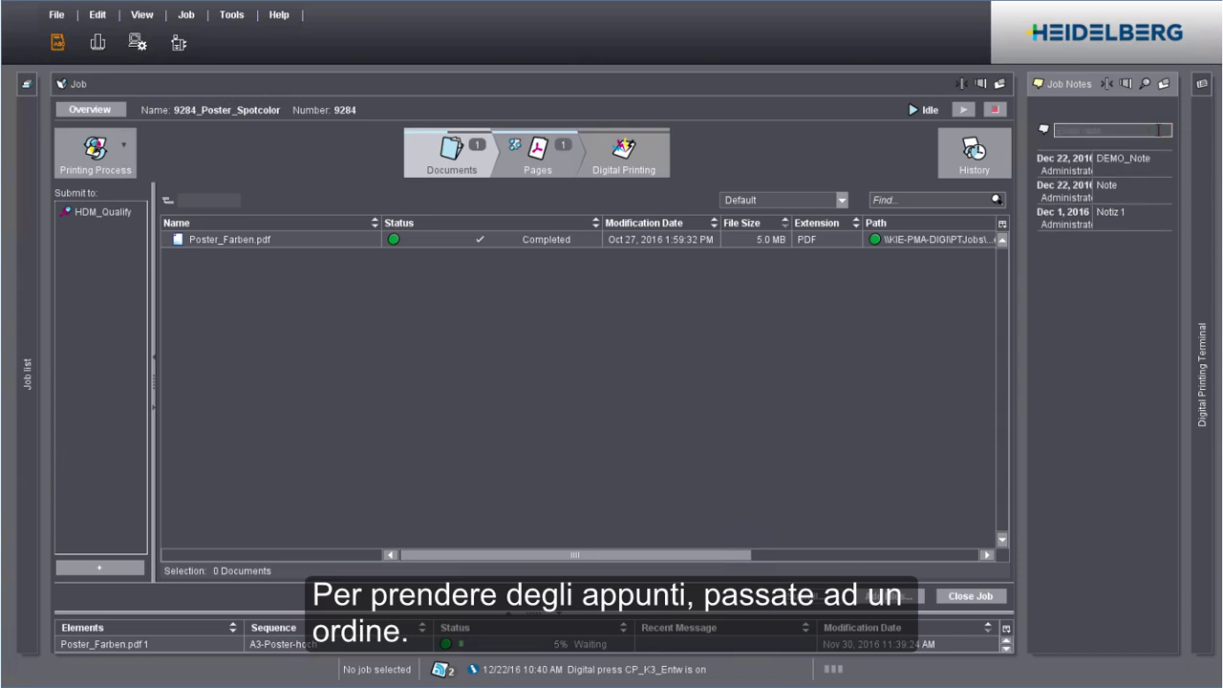
left_click(509, 197)
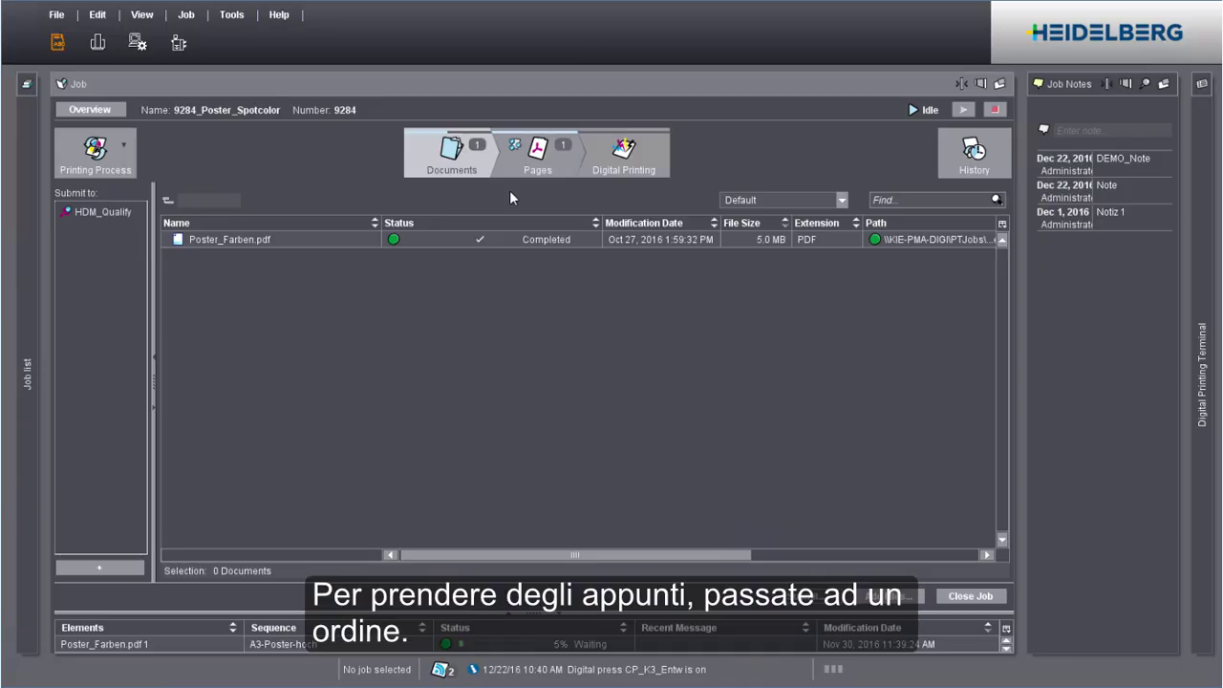
View the Pages and Digital Printing work steps of the open poster job and close the job
left_click(553, 167)
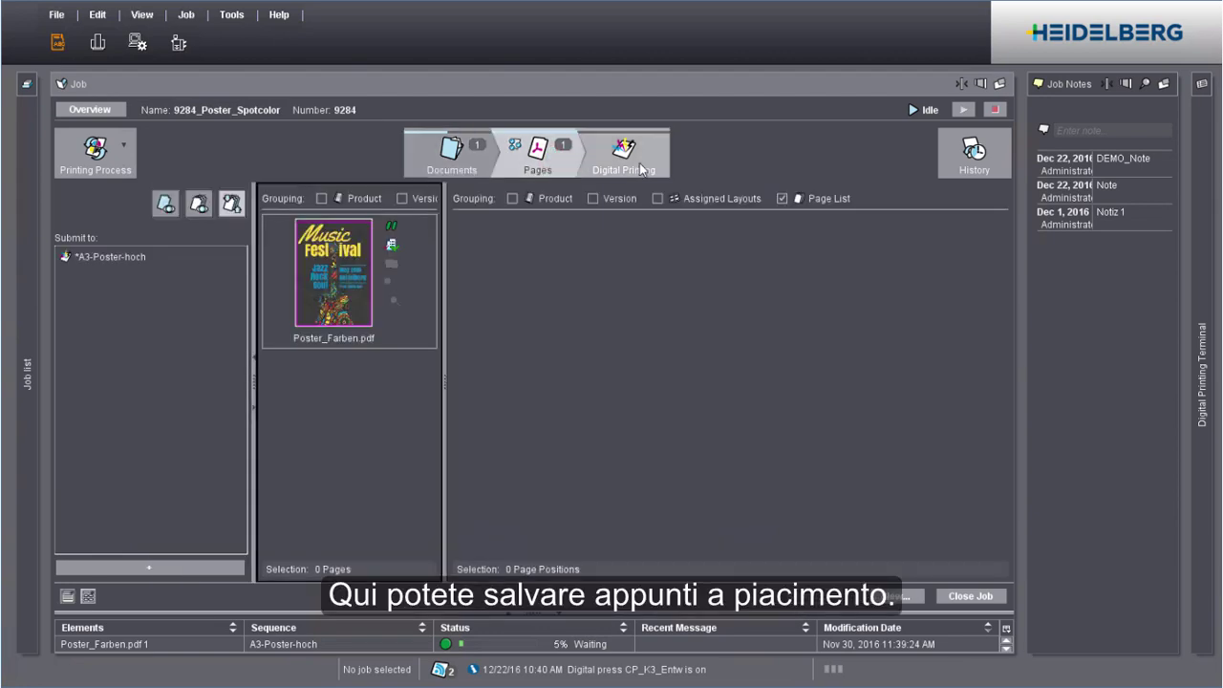
left_click(645, 166)
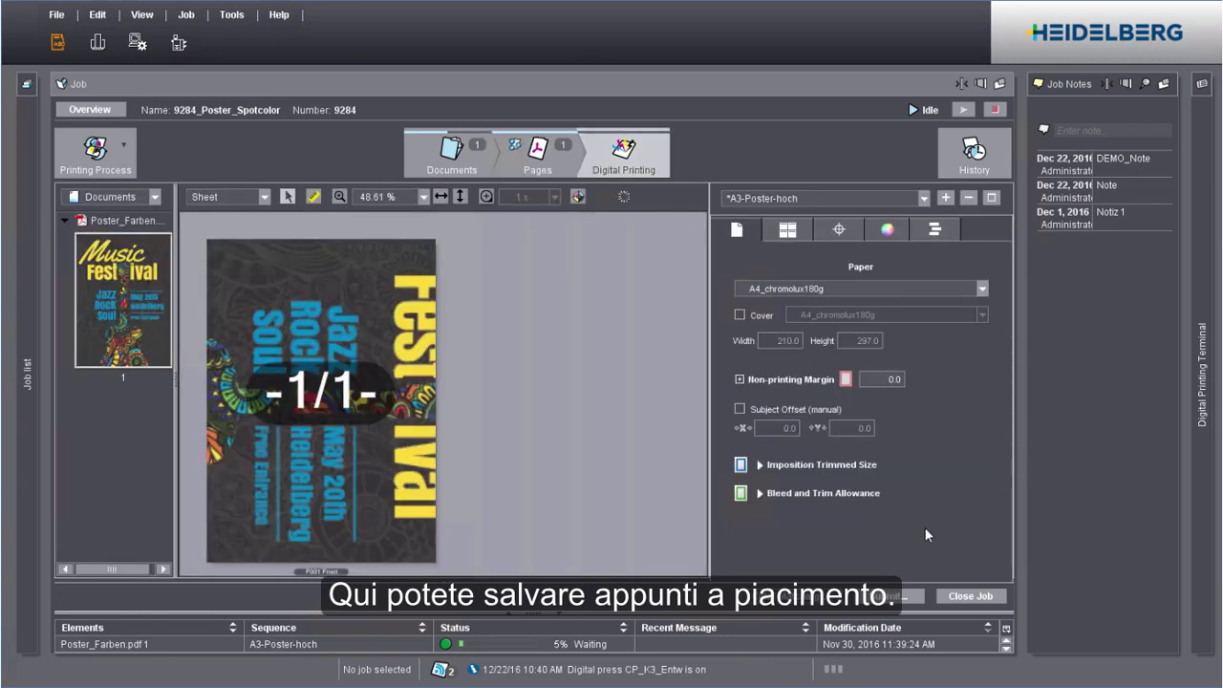
left_click(968, 598)
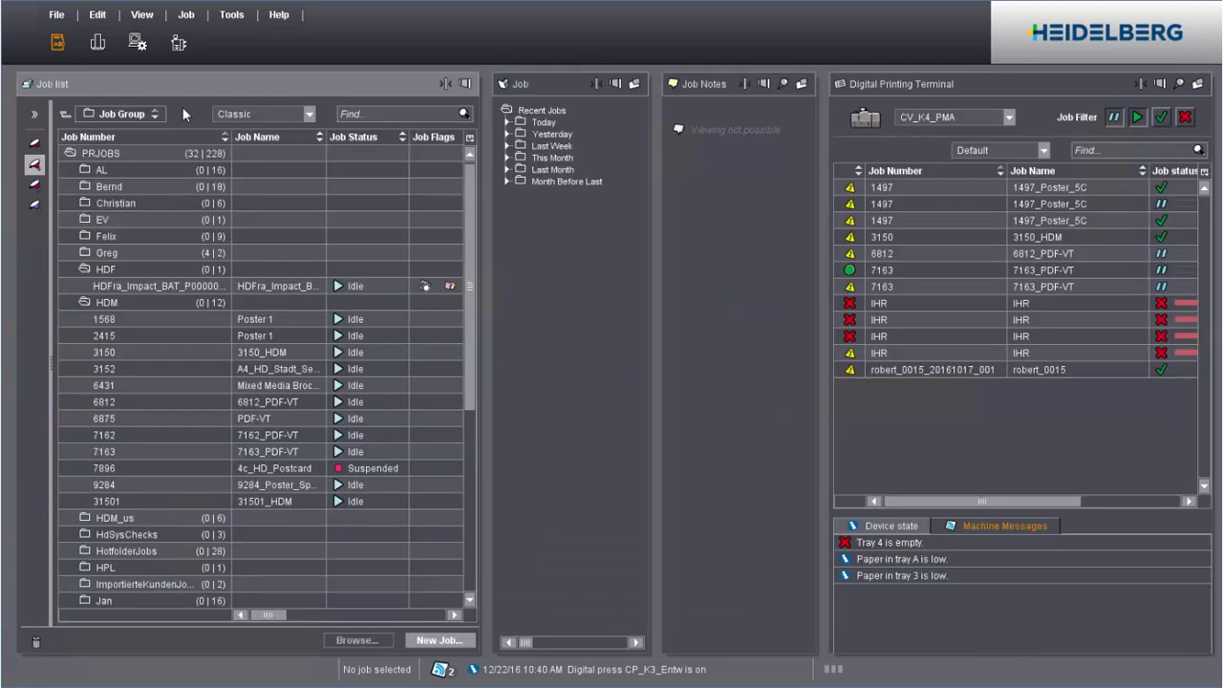
View the Job list window's context menu for resizing and dismiss it without choosing anything
left_click(182, 109)
right_click(168, 135)
right_click(183, 80)
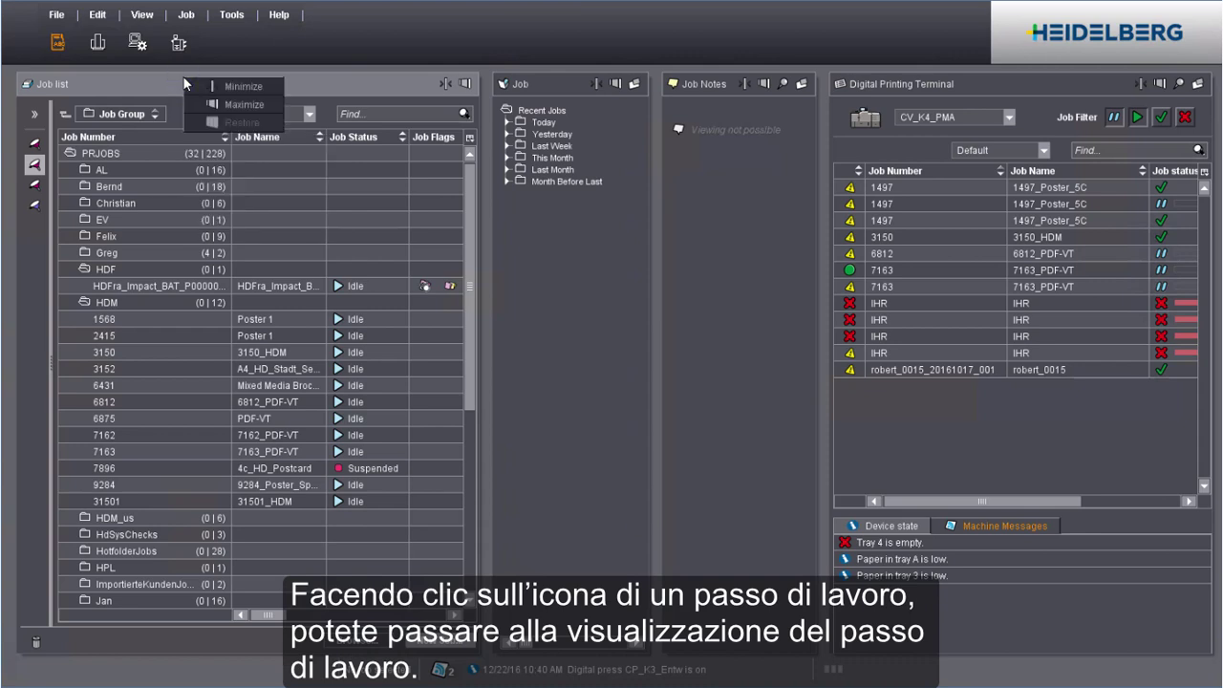
key("Escape")
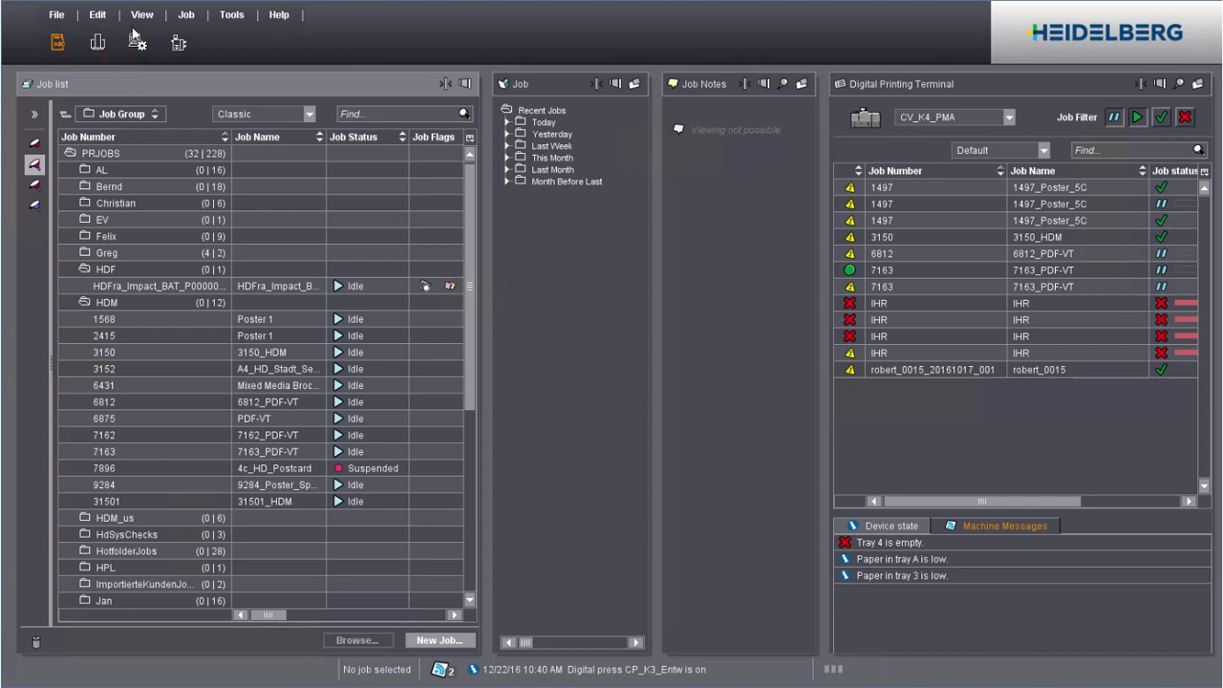
Expand all groups in the job list and collapse them all again
left_click(141, 15)
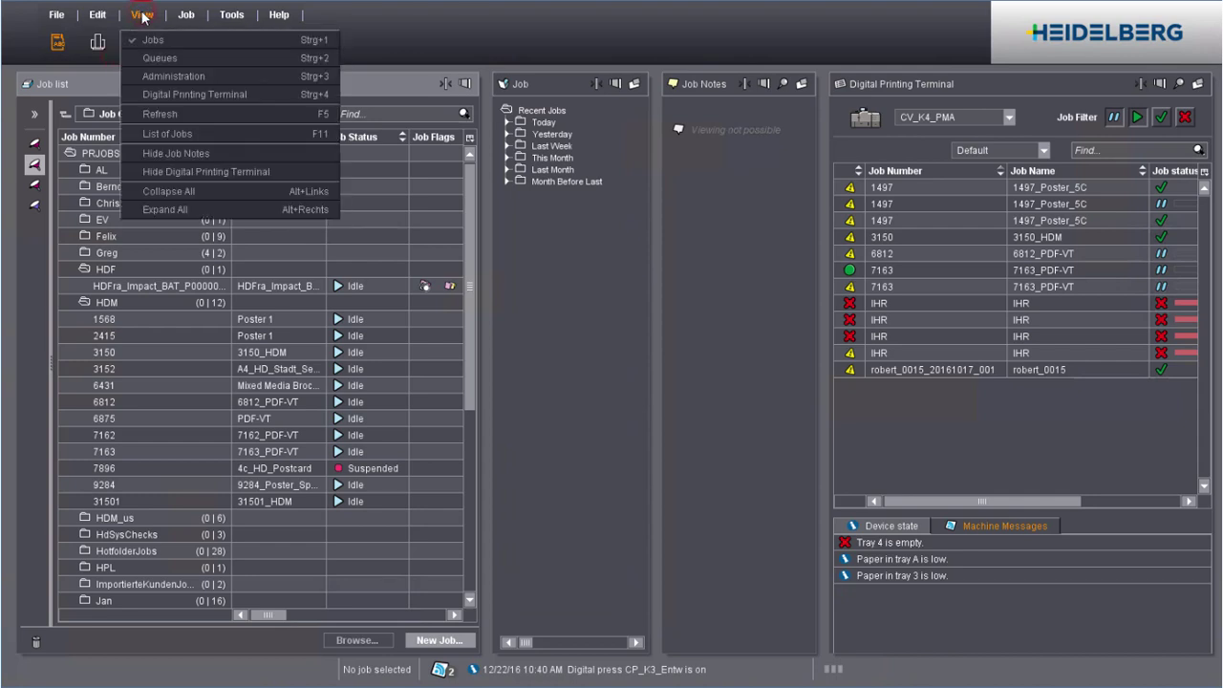
left_click(167, 211)
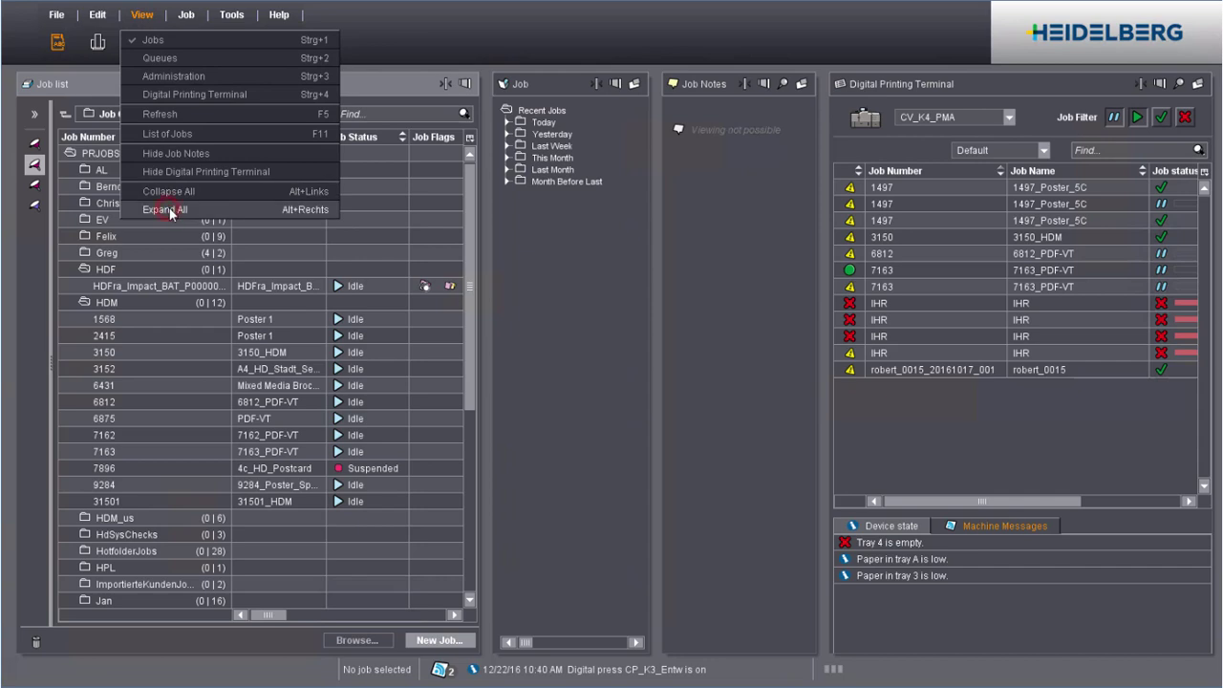
left_click(142, 16)
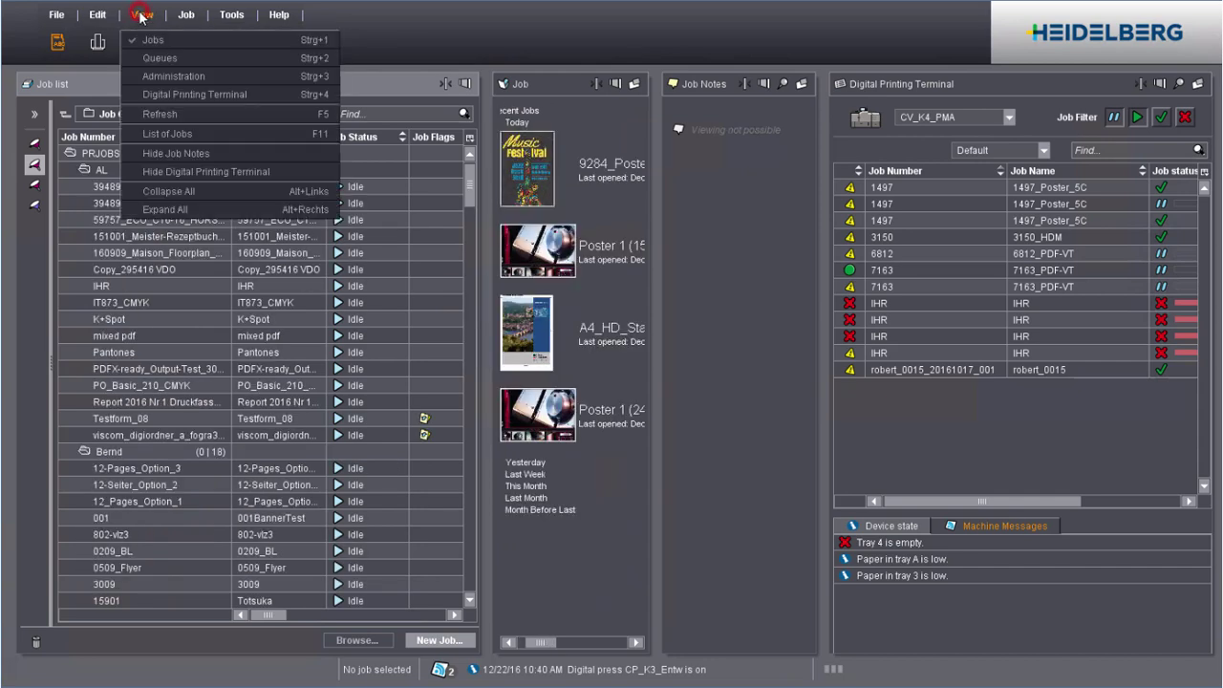
left_click(167, 191)
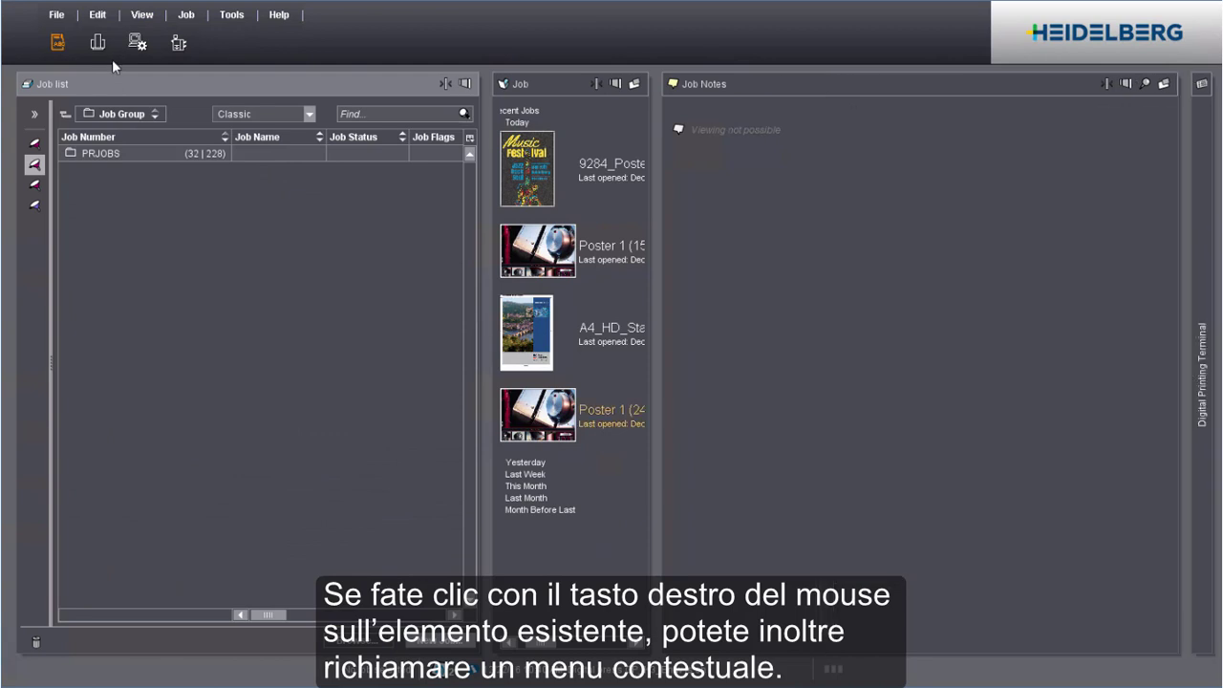
Hide the Digital Printing Terminal area and show it again
left_click(112, 59)
left_click(141, 16)
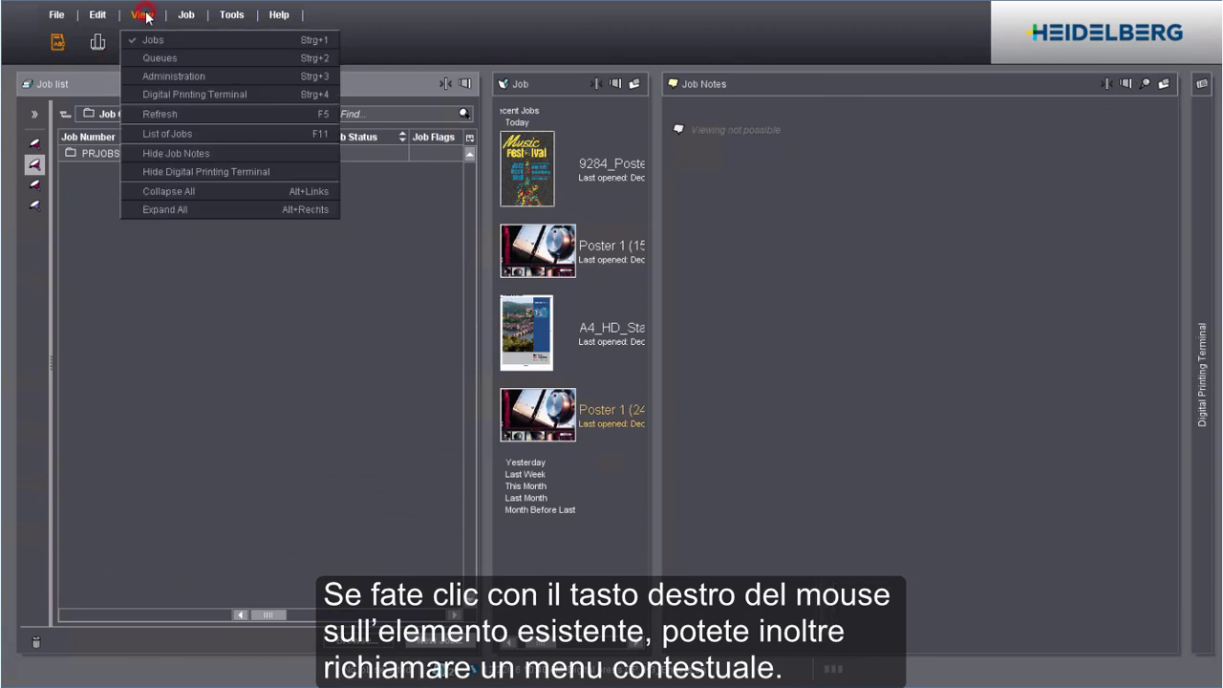
left_click(168, 170)
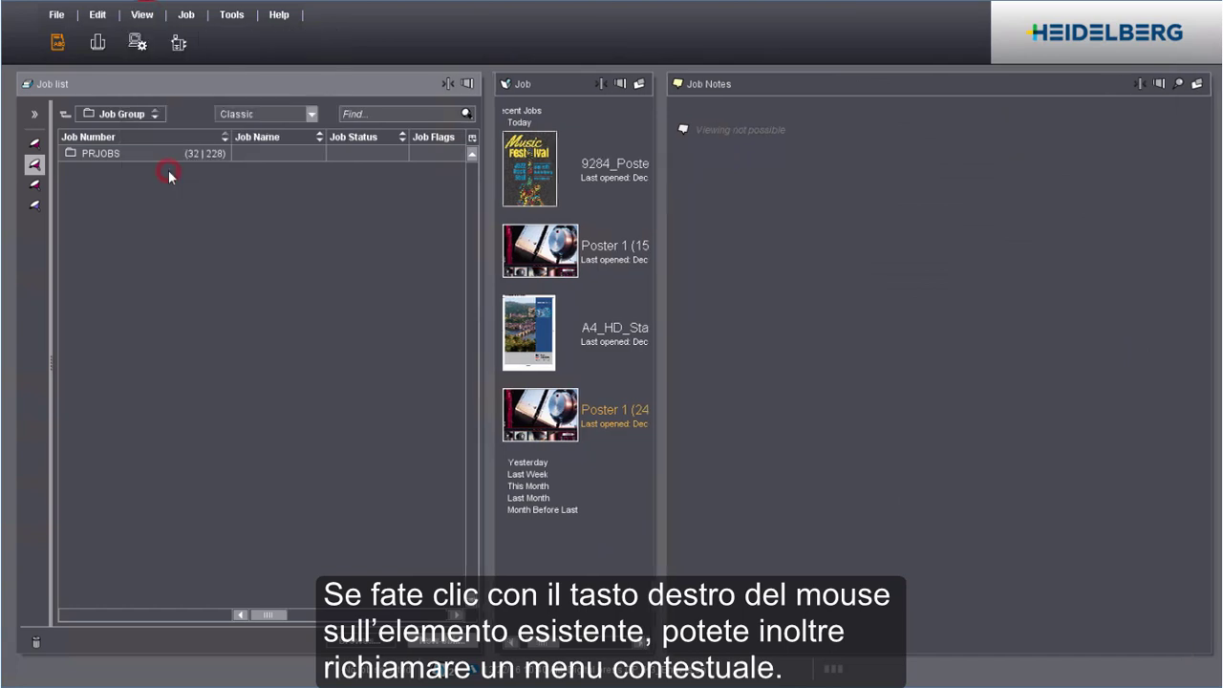
left_click(141, 15)
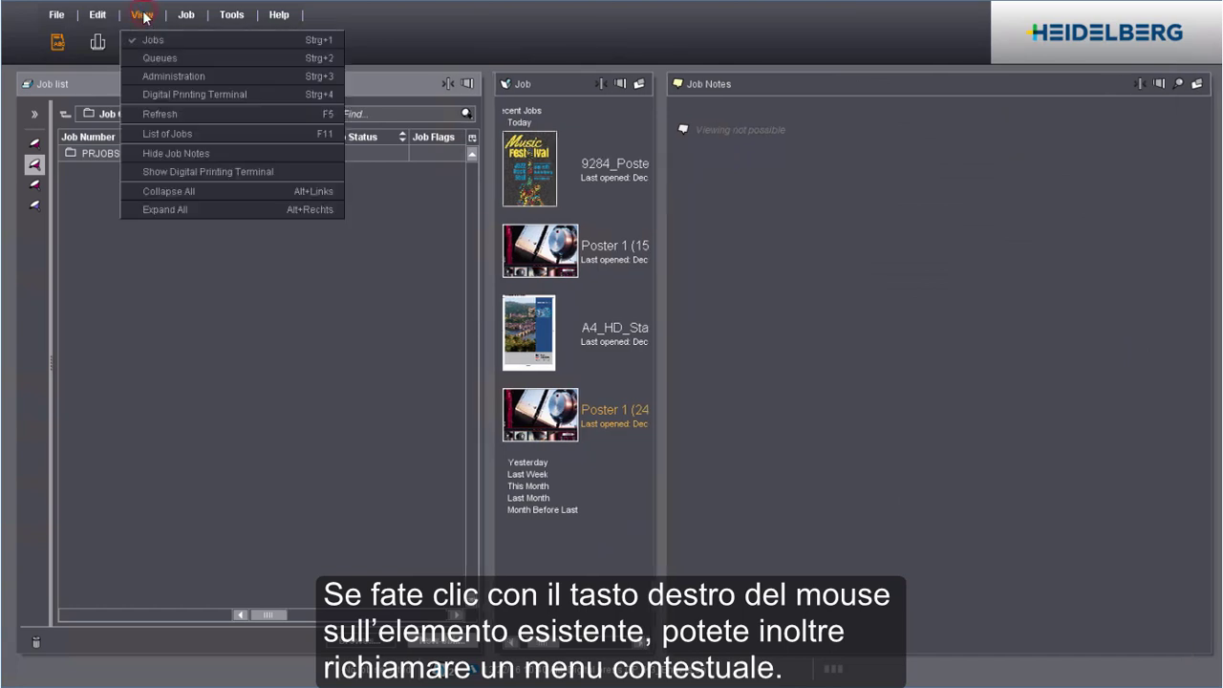
left_click(153, 171)
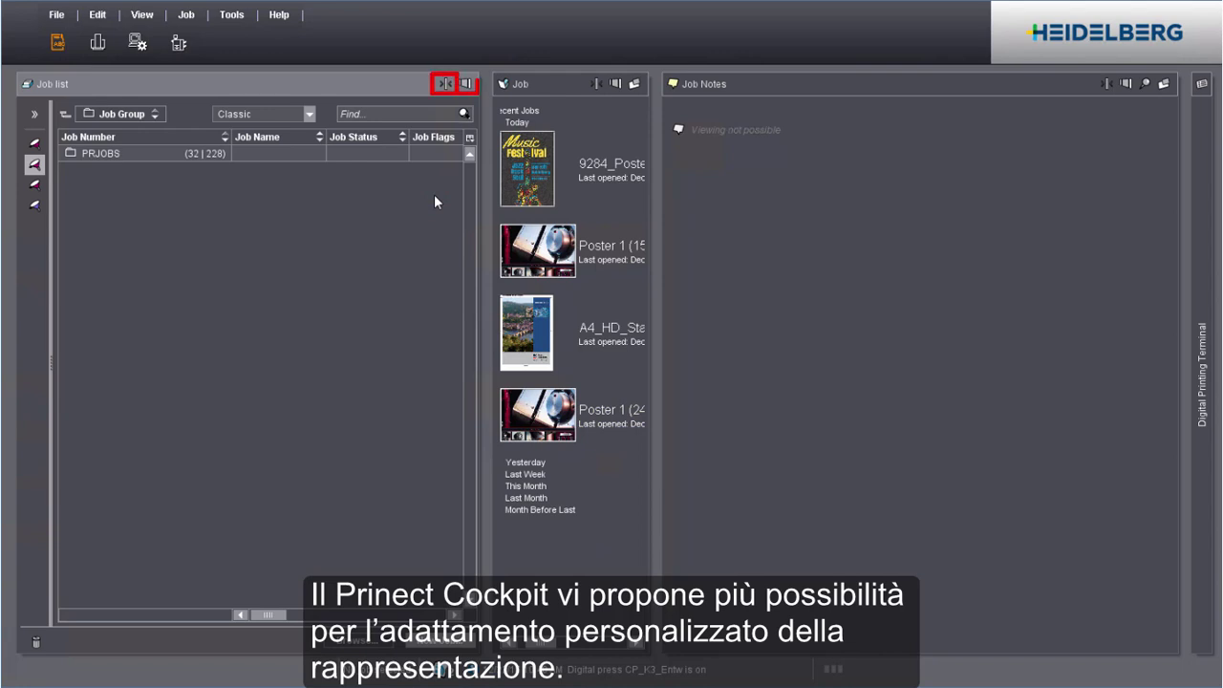
Maximize and restore the Job list window, and pin the Job Notes window to fix its size
left_click(466, 85)
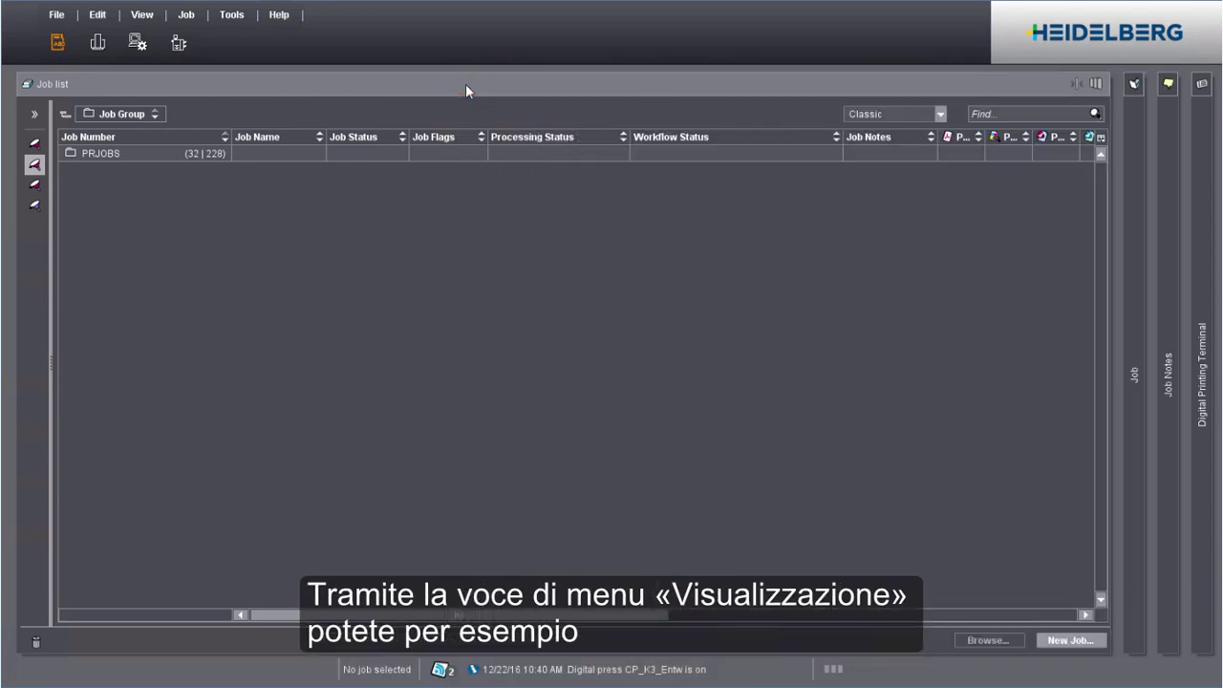
left_click(1097, 84)
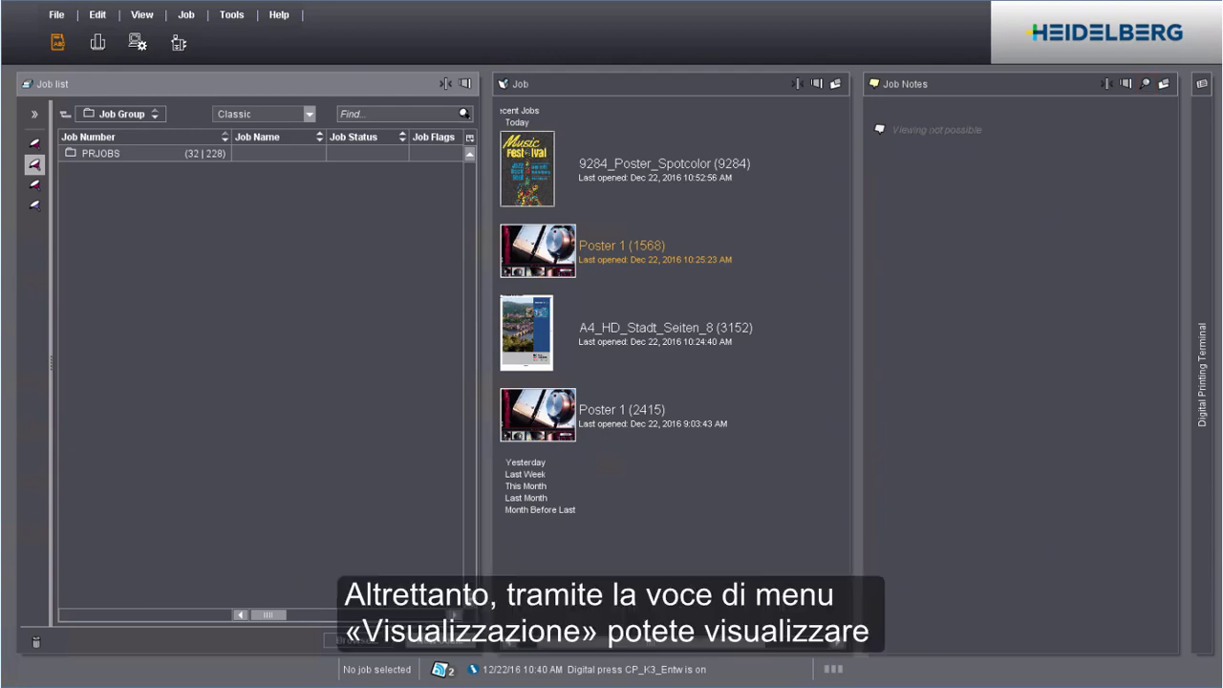
left_click(1145, 84)
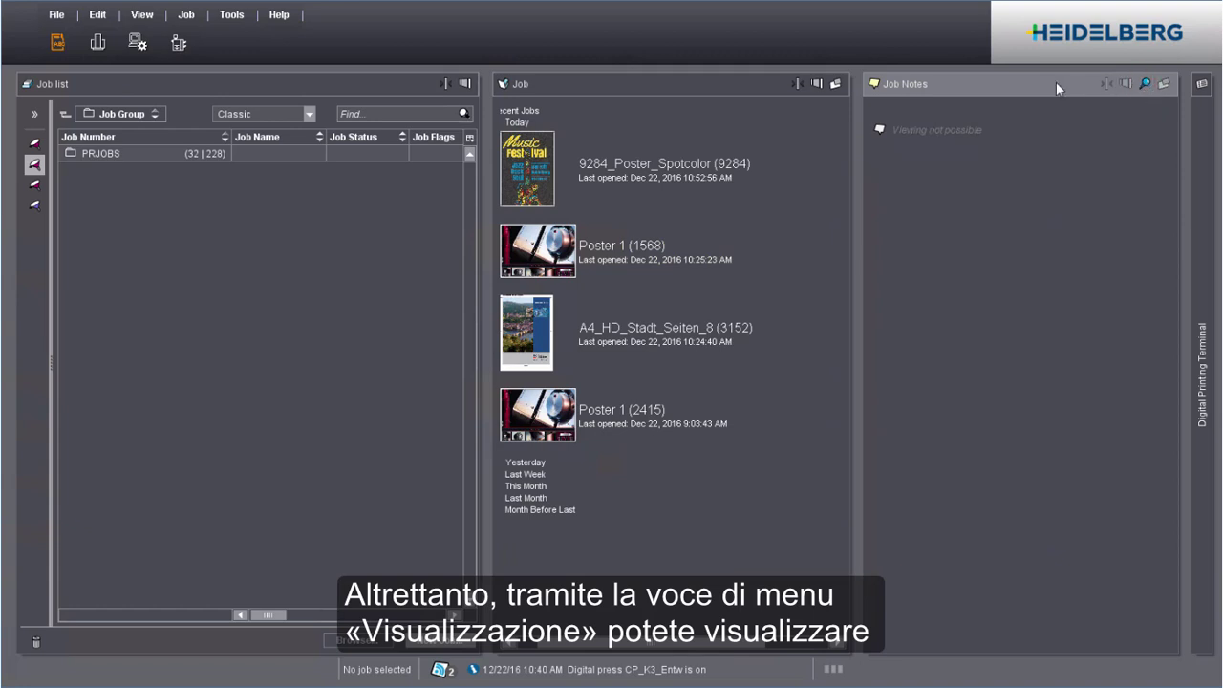
left_click(818, 85)
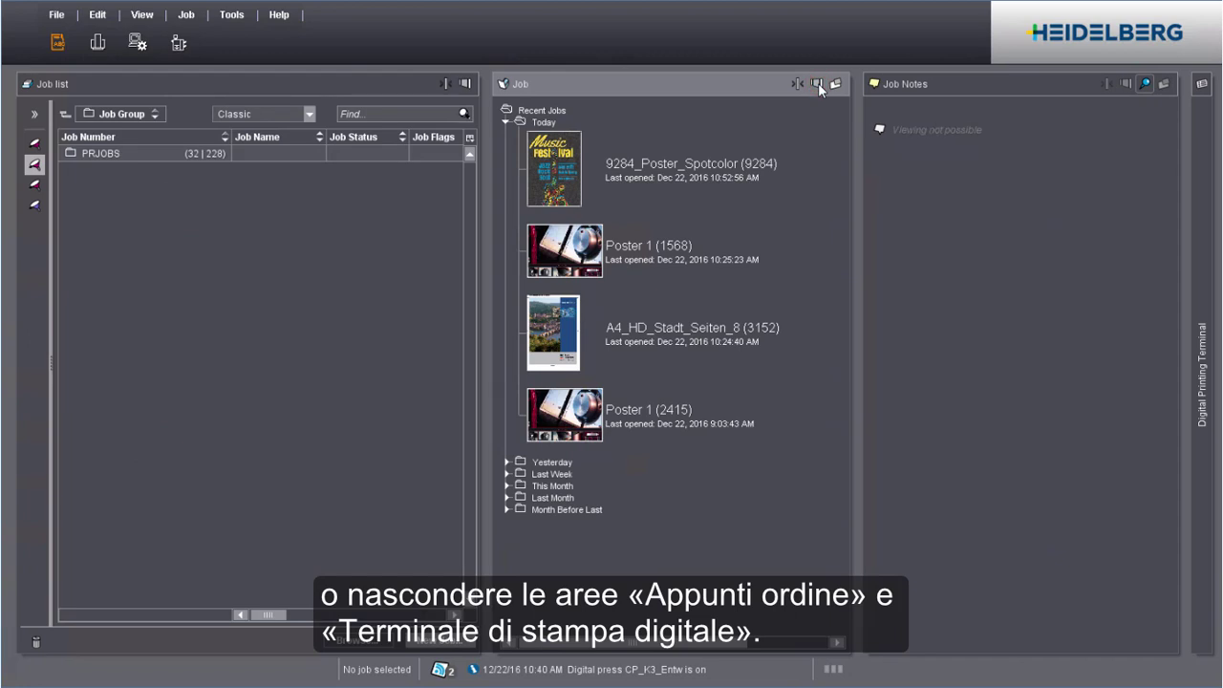
Detach the Job Notes window, move it over the Job area with a reduced height, and close it to dock it again
left_click(1164, 85)
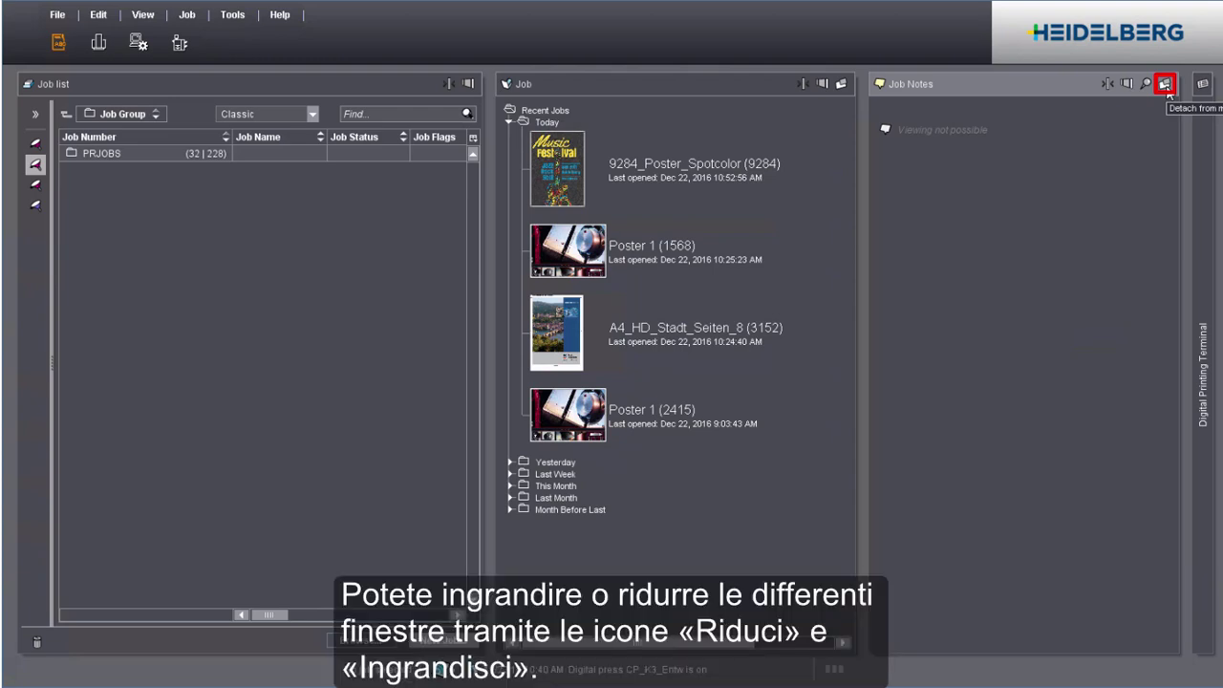
left_click(1165, 84)
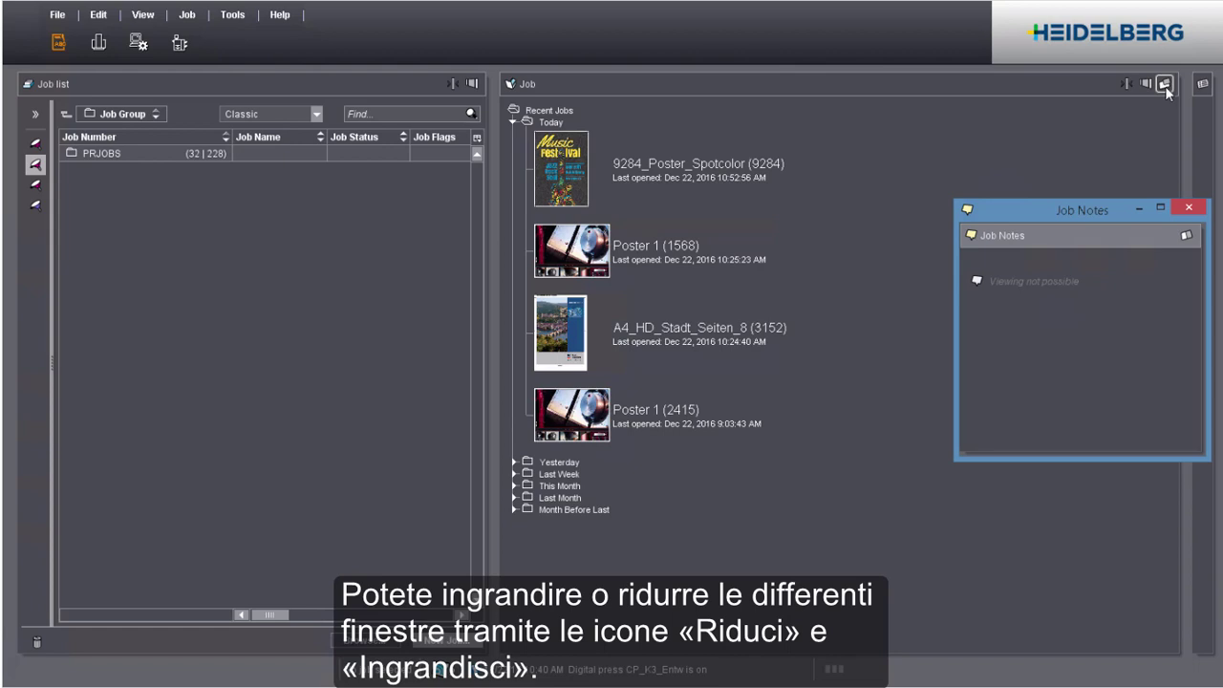
left_click_drag(1117, 218, 901, 205)
left_click_drag(890, 268, 885, 286)
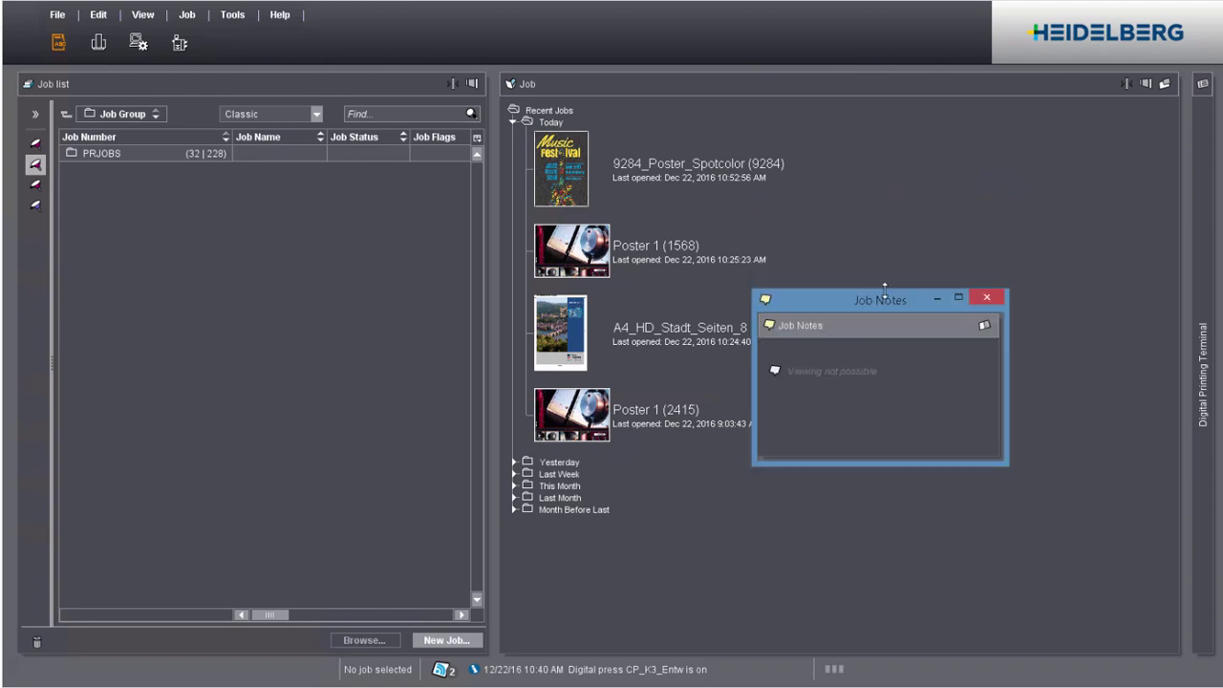
left_click(989, 293)
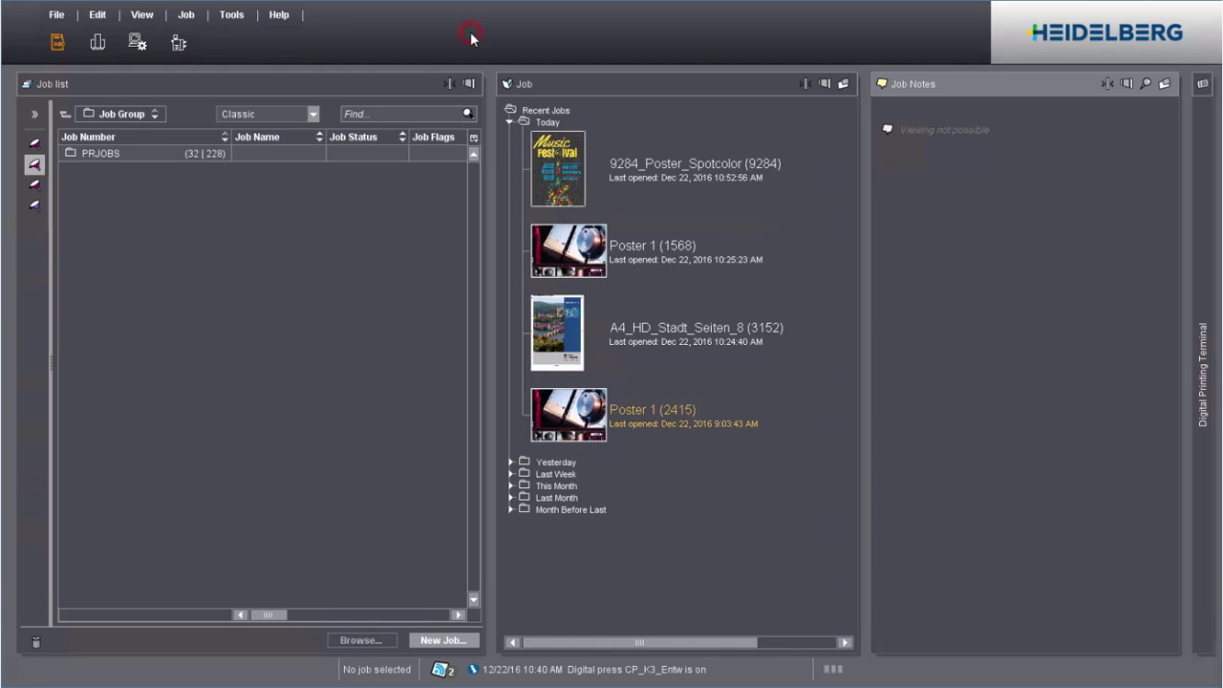
Maximize the Job list window and hide its Job Notes and Workflow Status columns
double_click(470, 84)
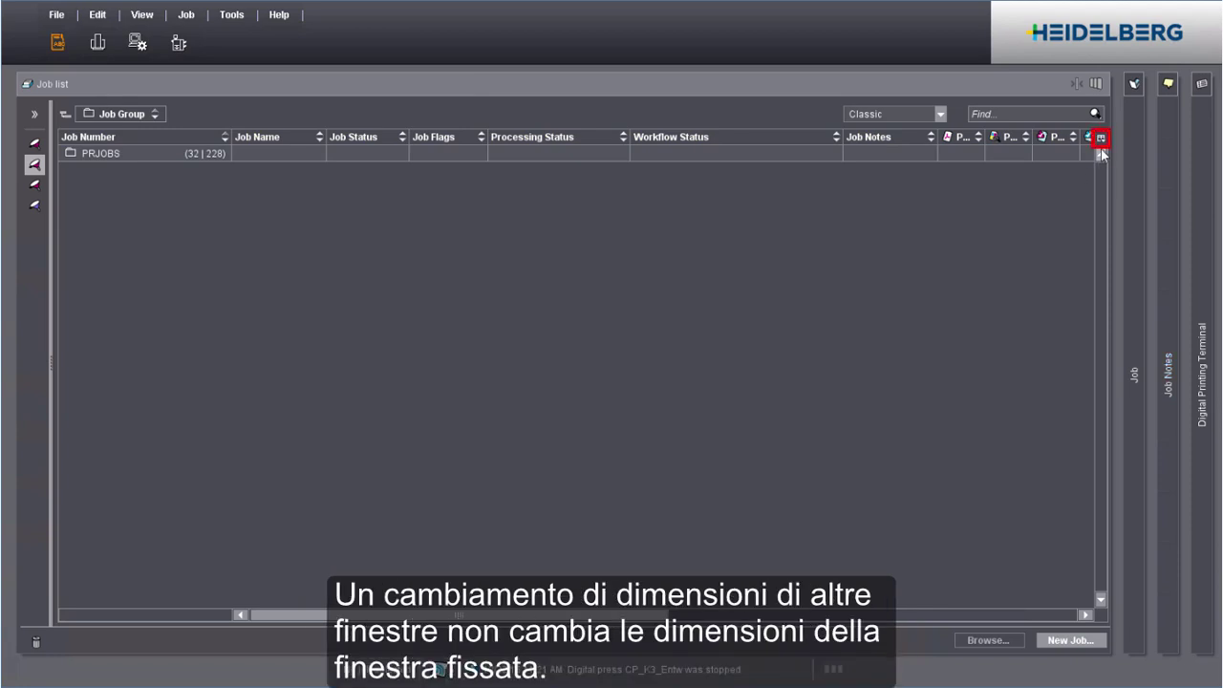
left_click(1101, 139)
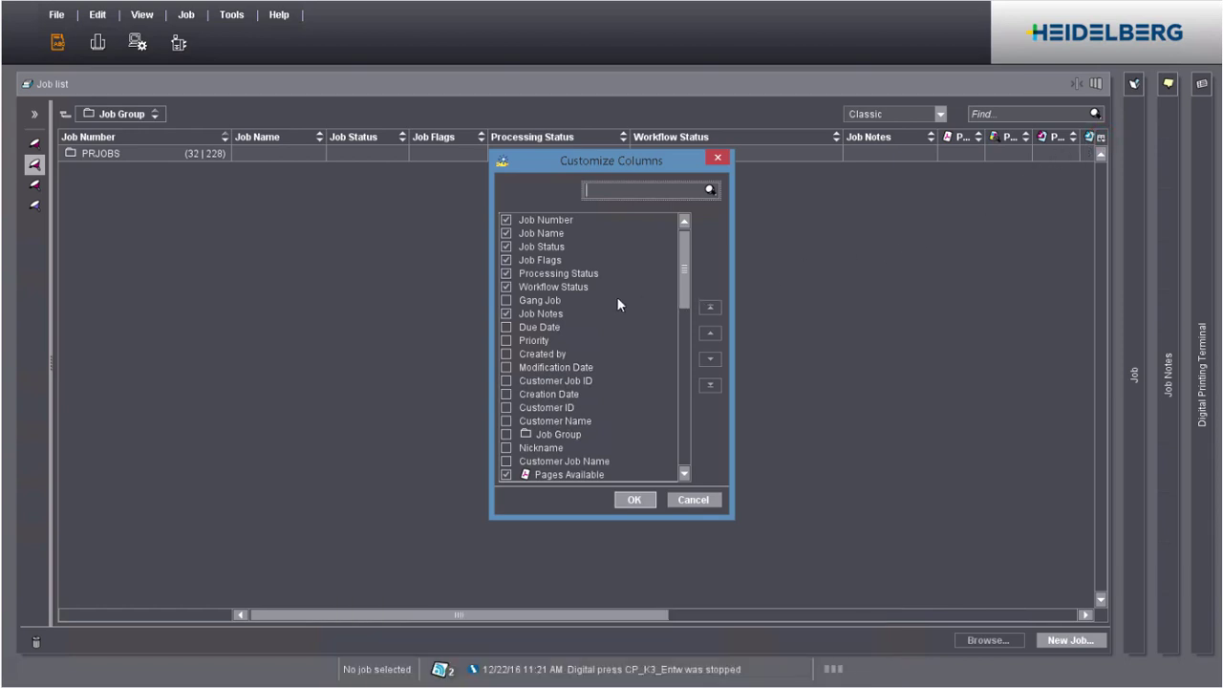
left_click(505, 314)
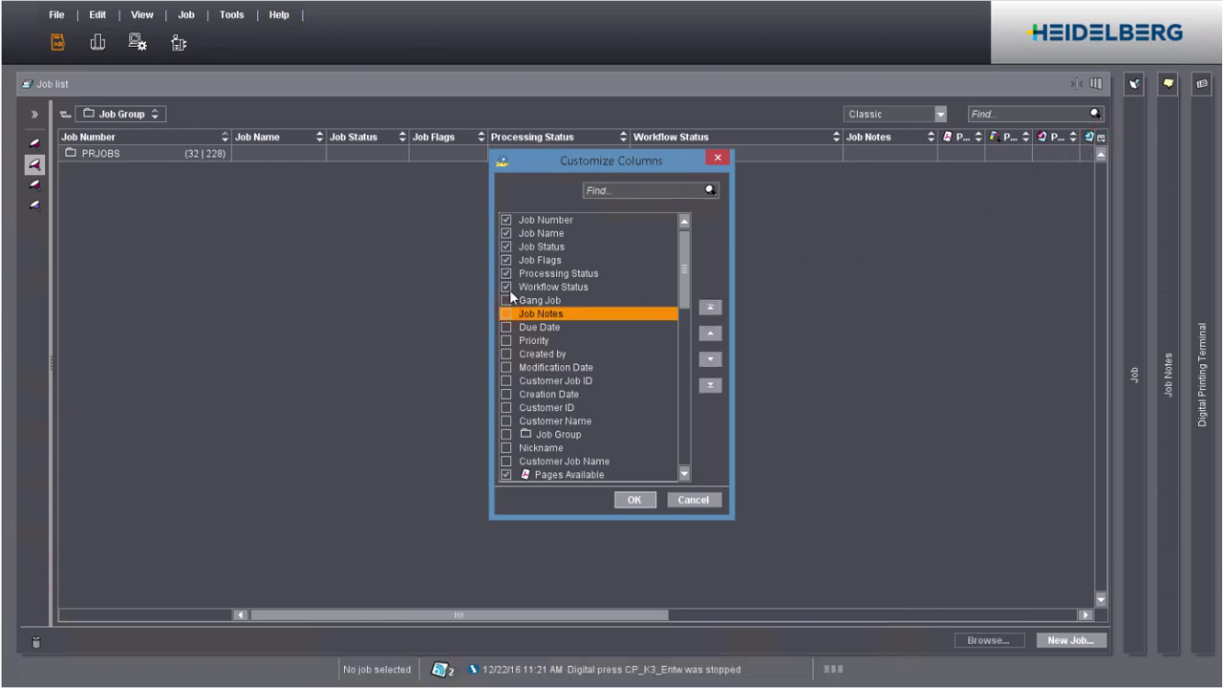
left_click(505, 287)
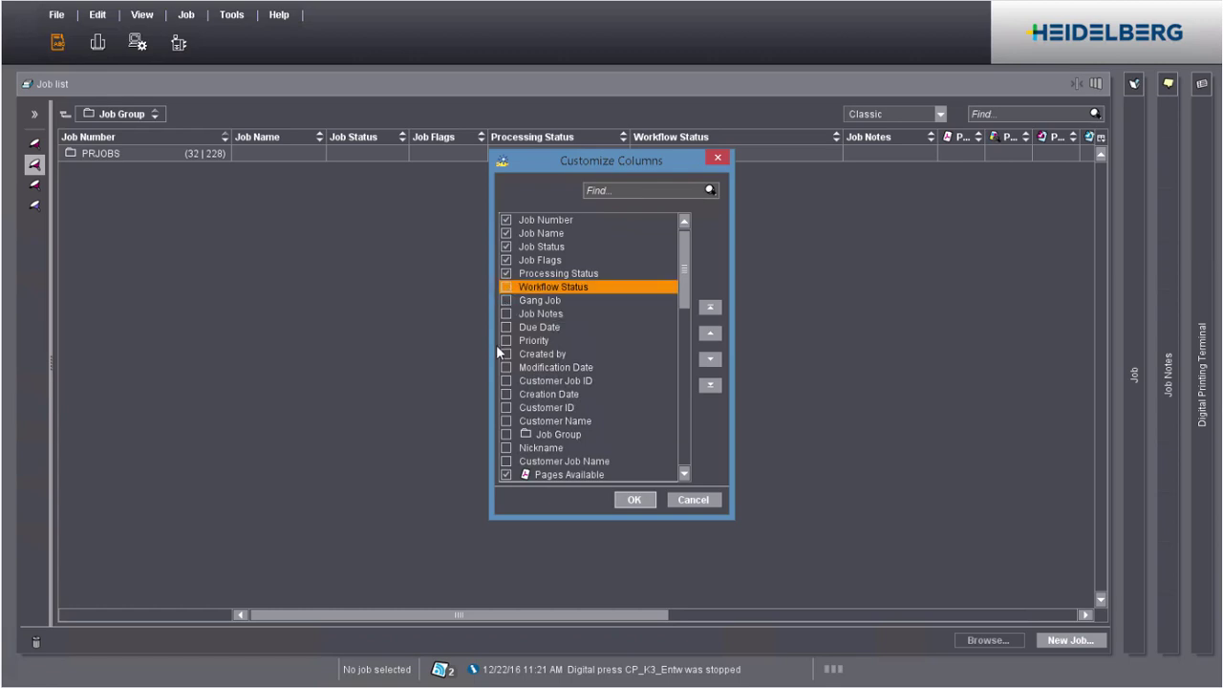
Show the Creation Date and Customer ID columns in the job list and move Customer ID to the first position
left_click(506, 394)
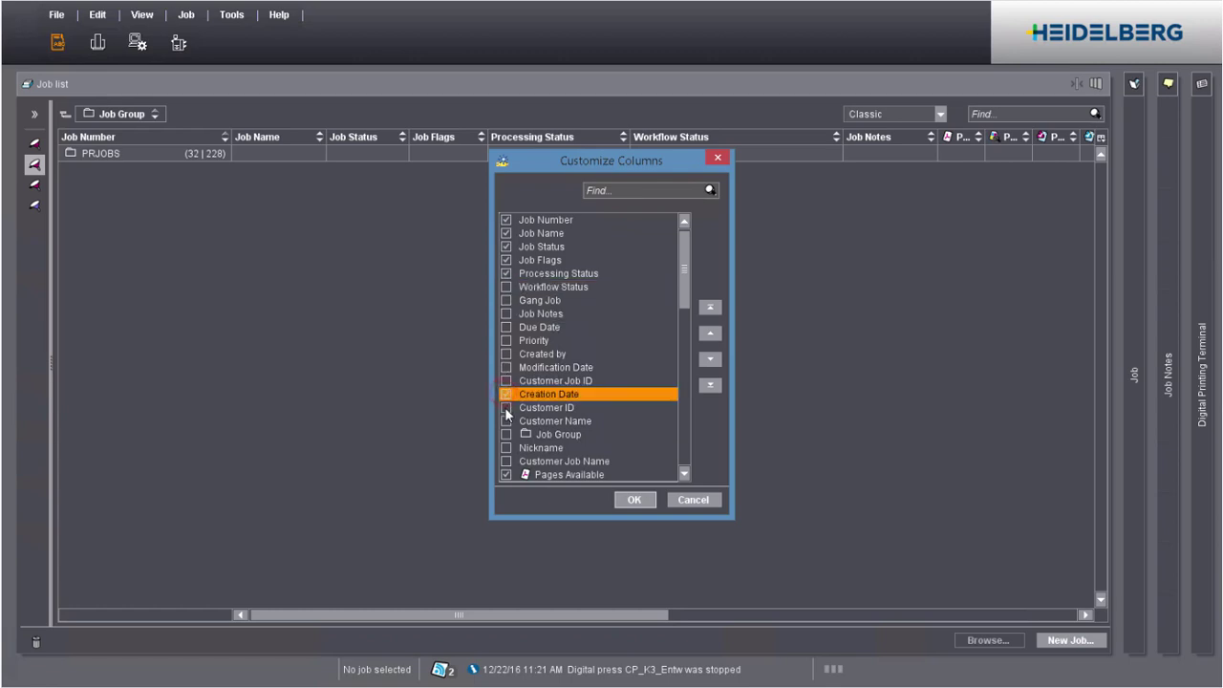
left_click(507, 408)
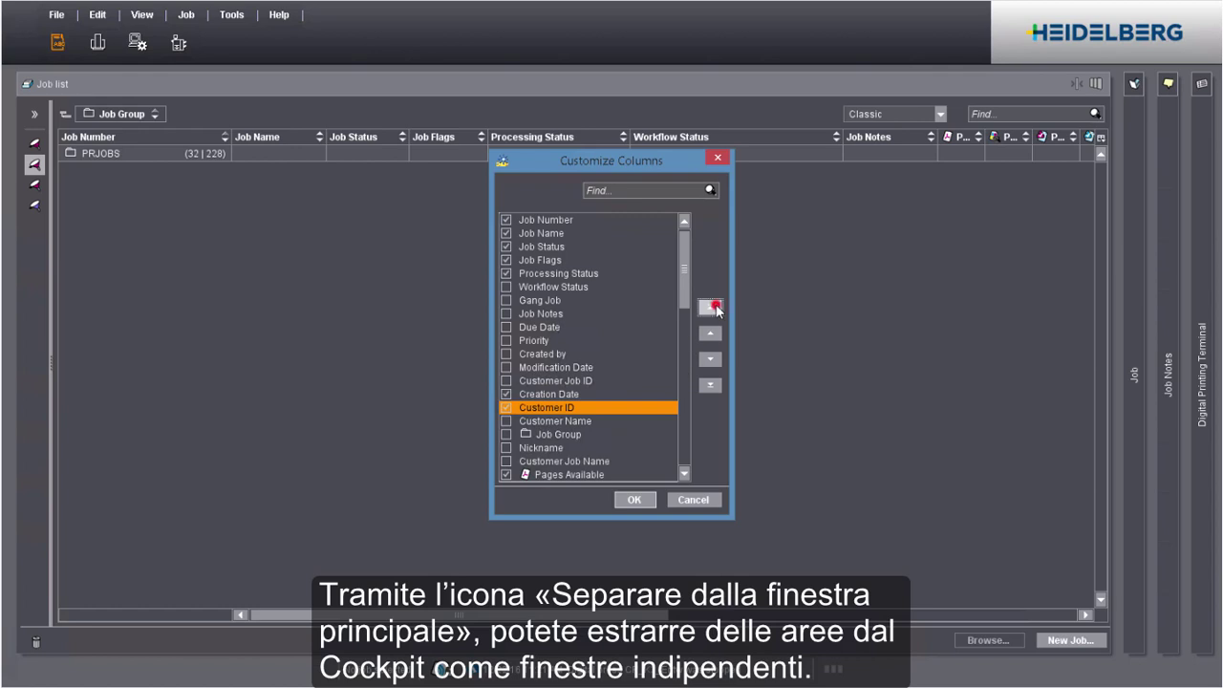
left_click(710, 307)
left_click(635, 499)
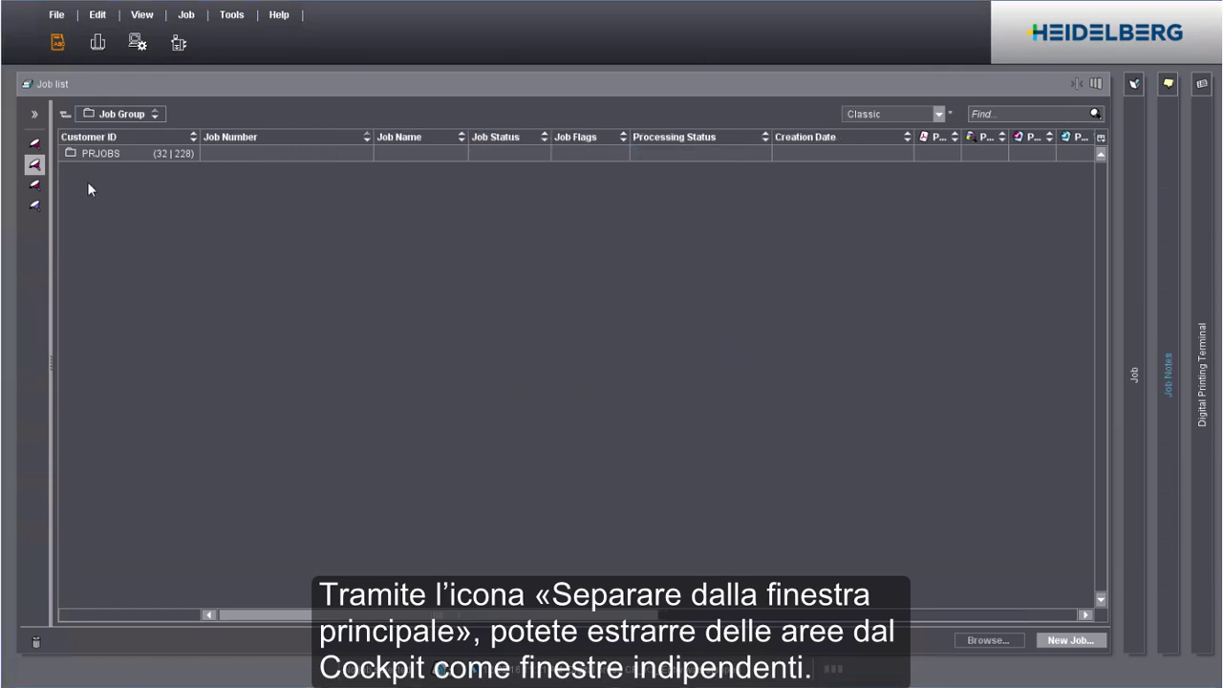
Sort the jobs in the PRJOBS group by Job Number in descending and ascending order, and add Job Number as a second grouping level
double_click(76, 153)
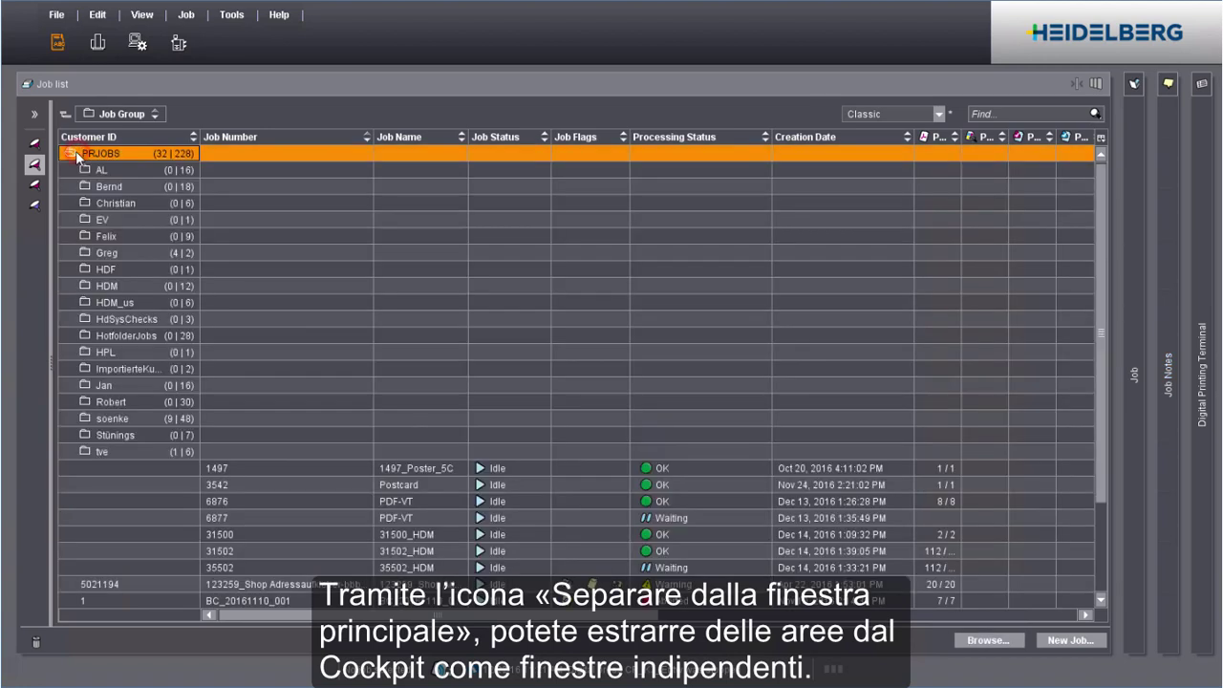
left_click(367, 137)
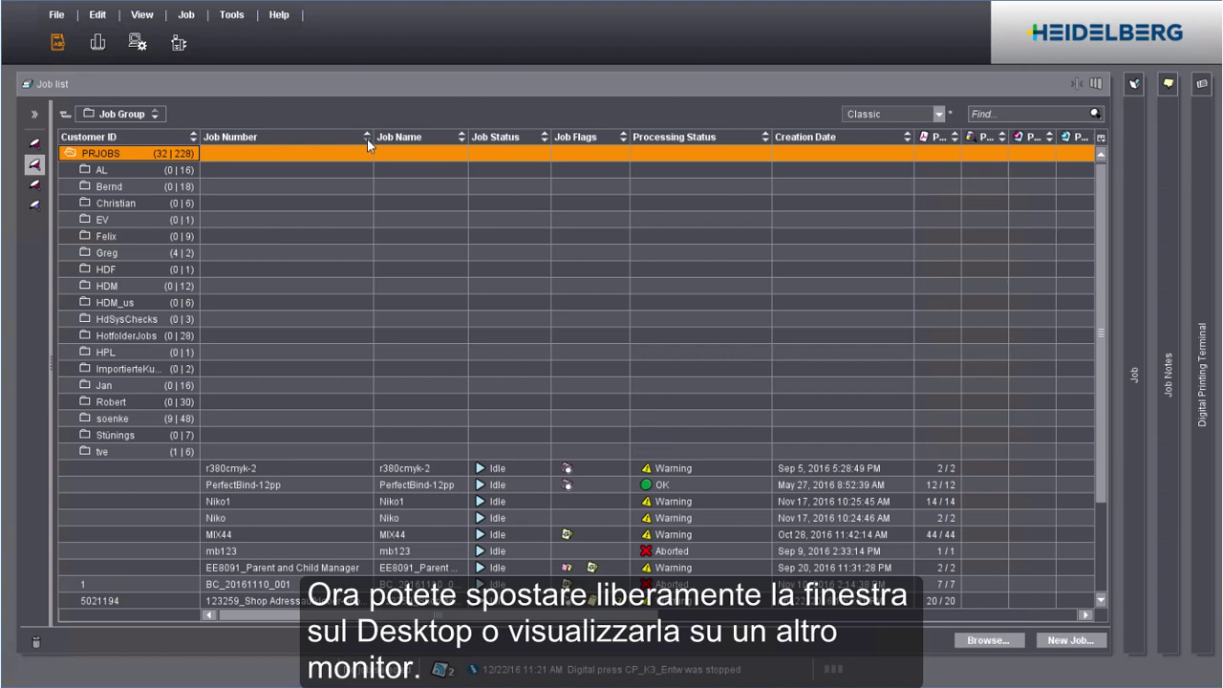
left_click(367, 139)
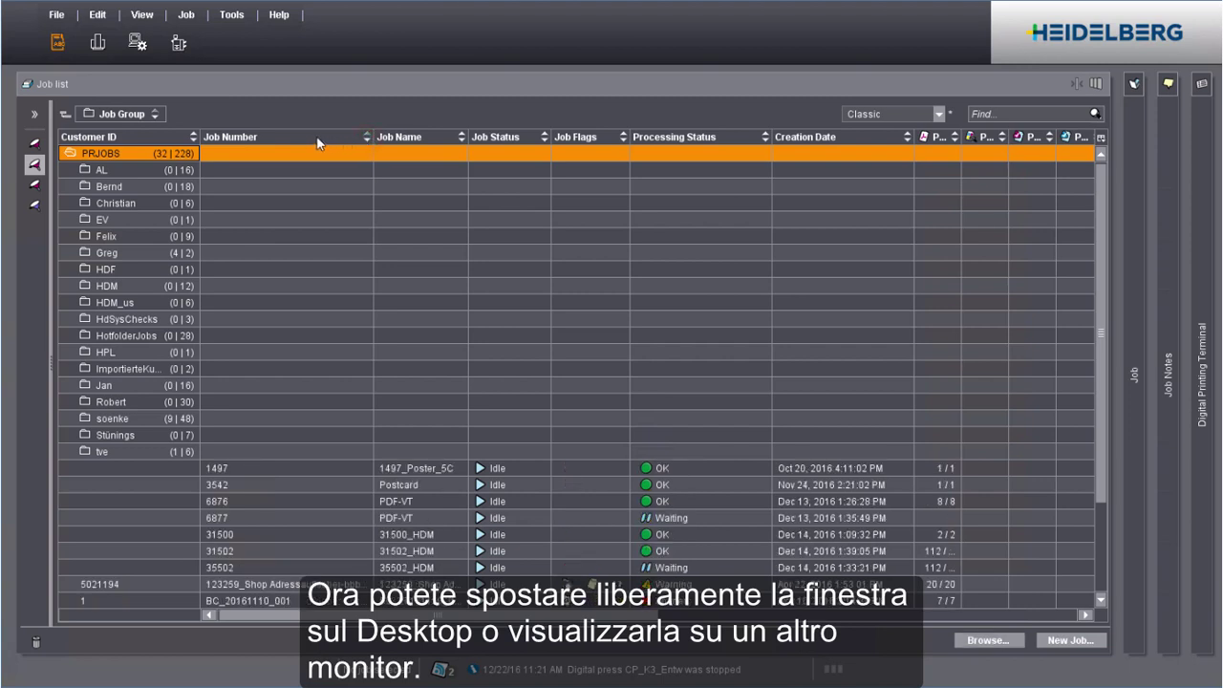
left_click_drag(303, 135, 155, 113)
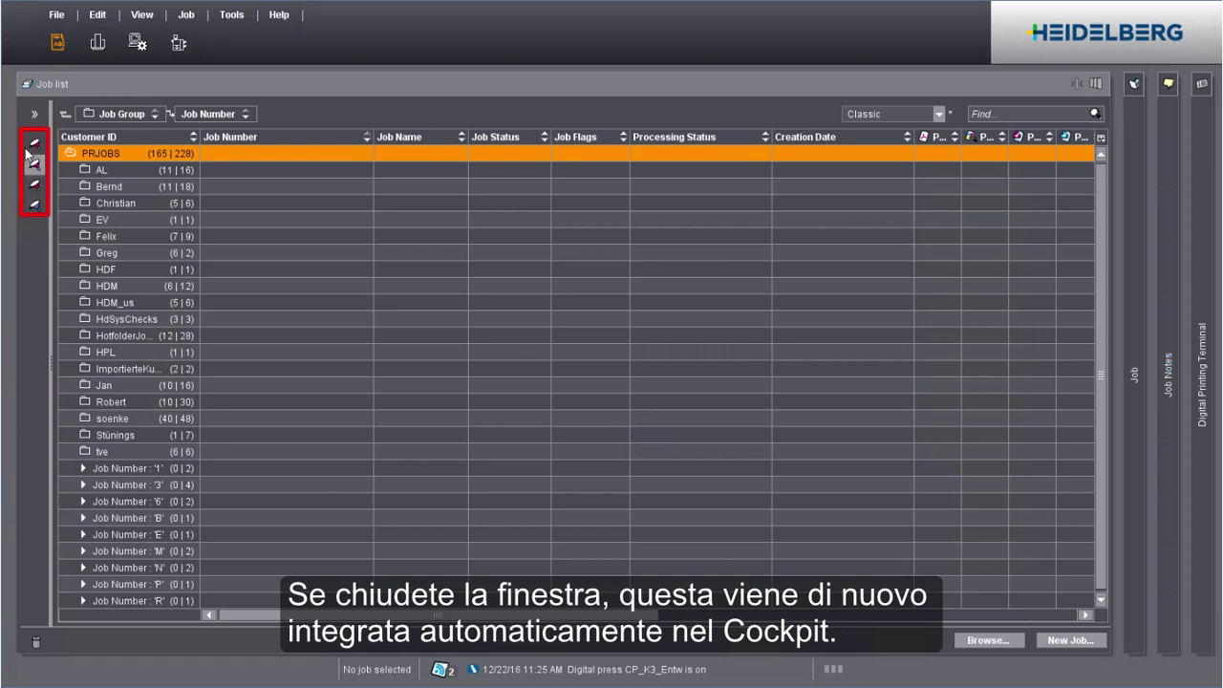
Expand the filter area of the job list and apply the Finished filter
left_click(34, 115)
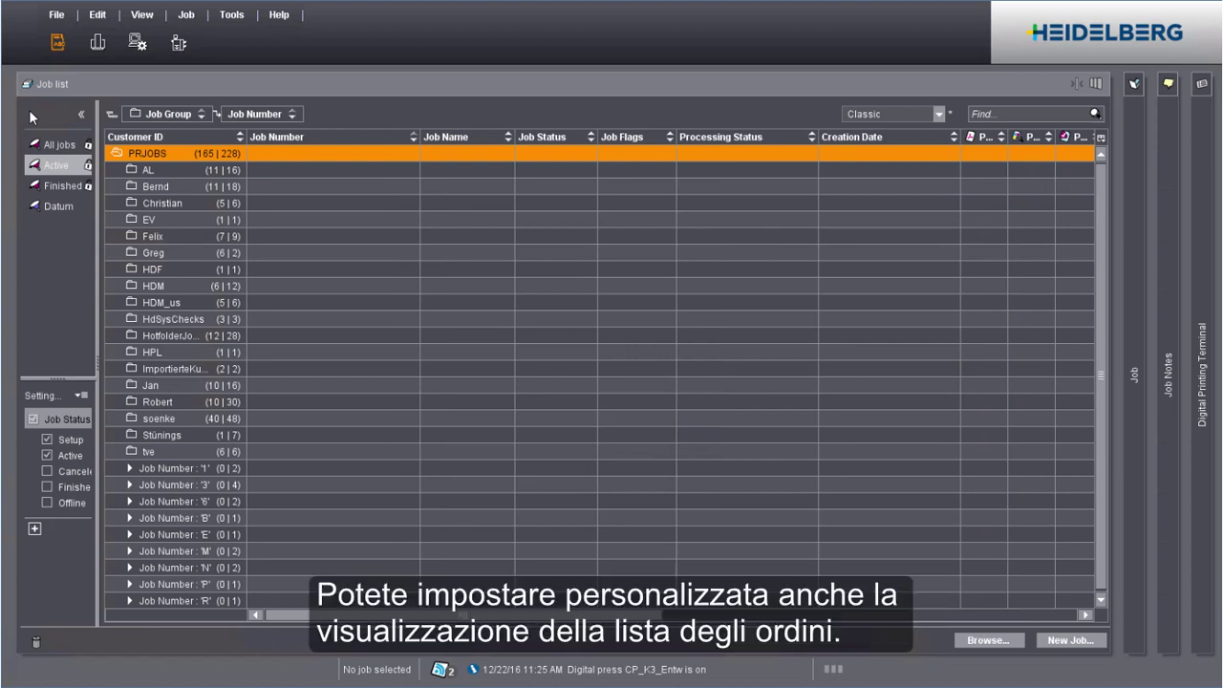
left_click(54, 187)
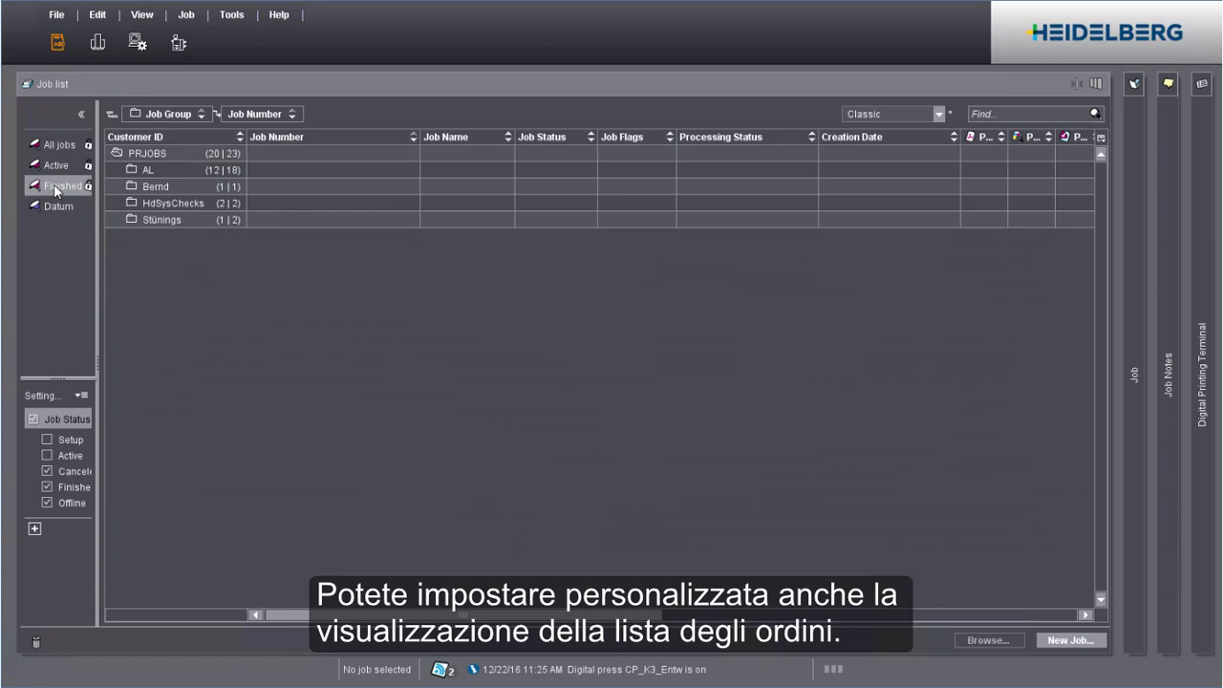
left_click(29, 244)
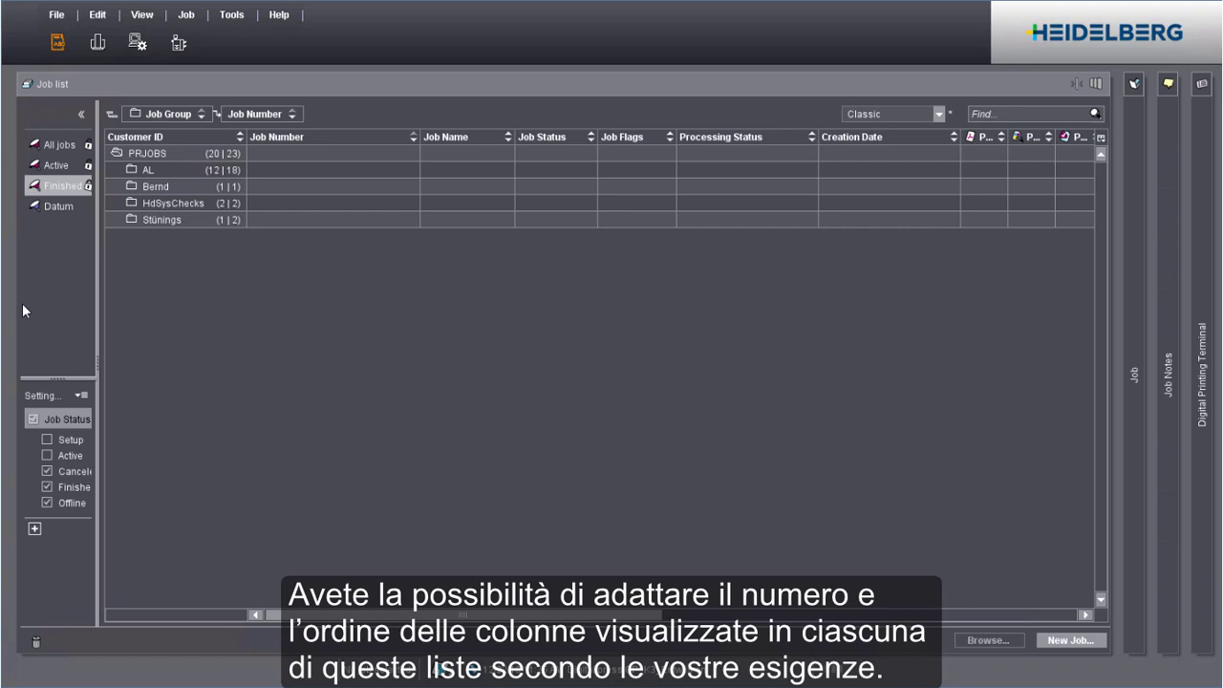
Add a Creation Date rule of younger than 1 week to the Finished filter and remove its Job Status rule
left_click(35, 530)
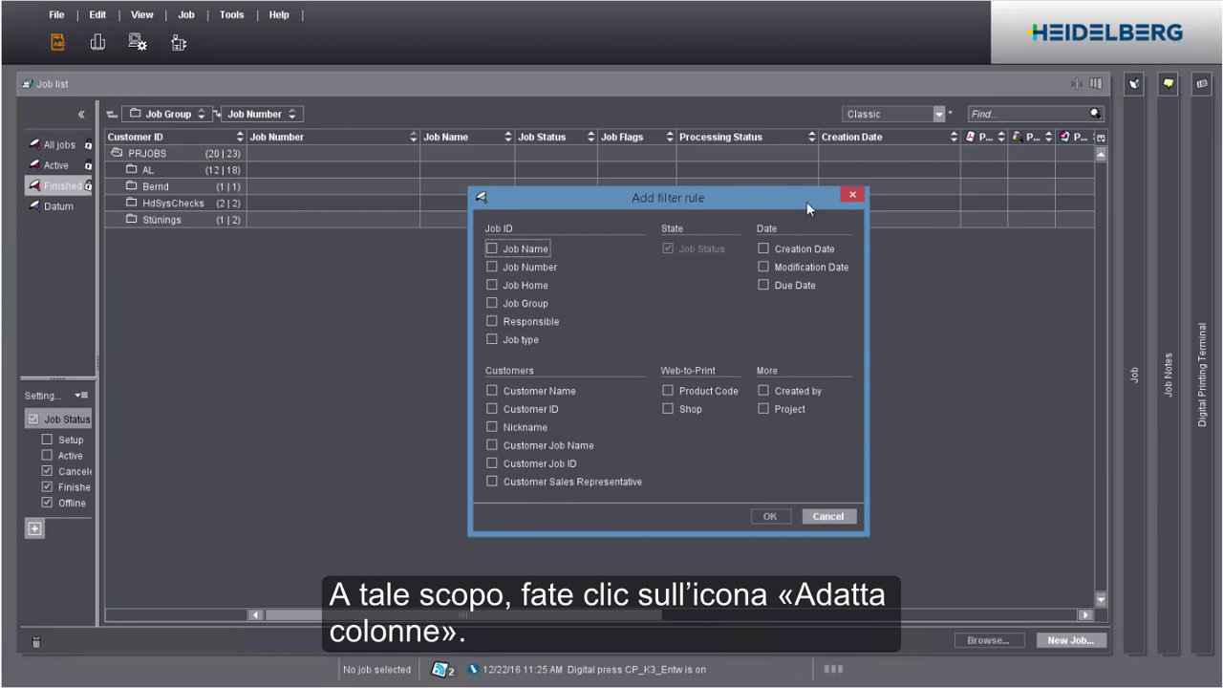
left_click(763, 249)
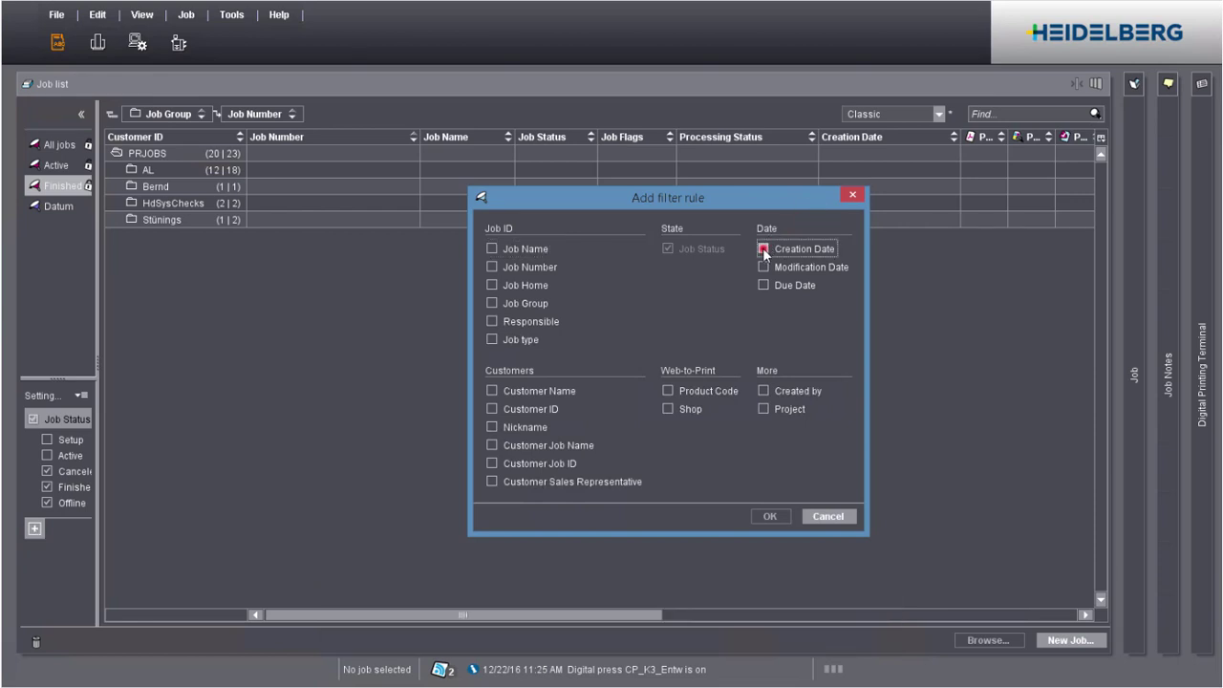
left_click(771, 516)
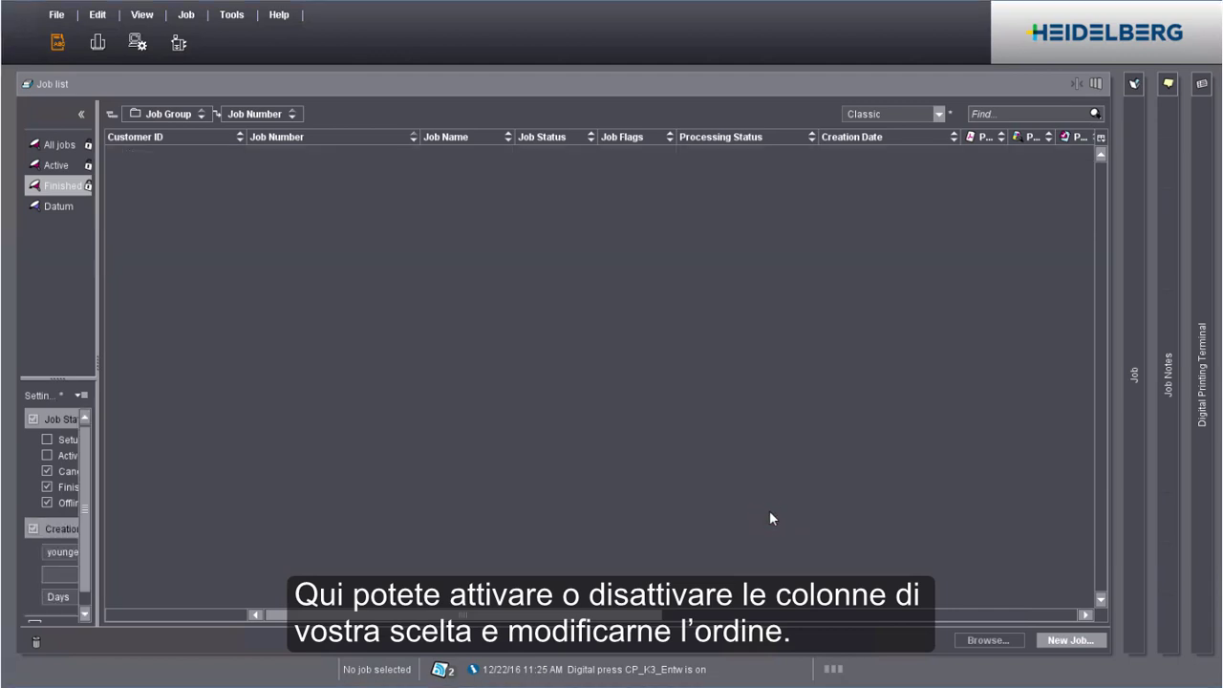
left_click(123, 566)
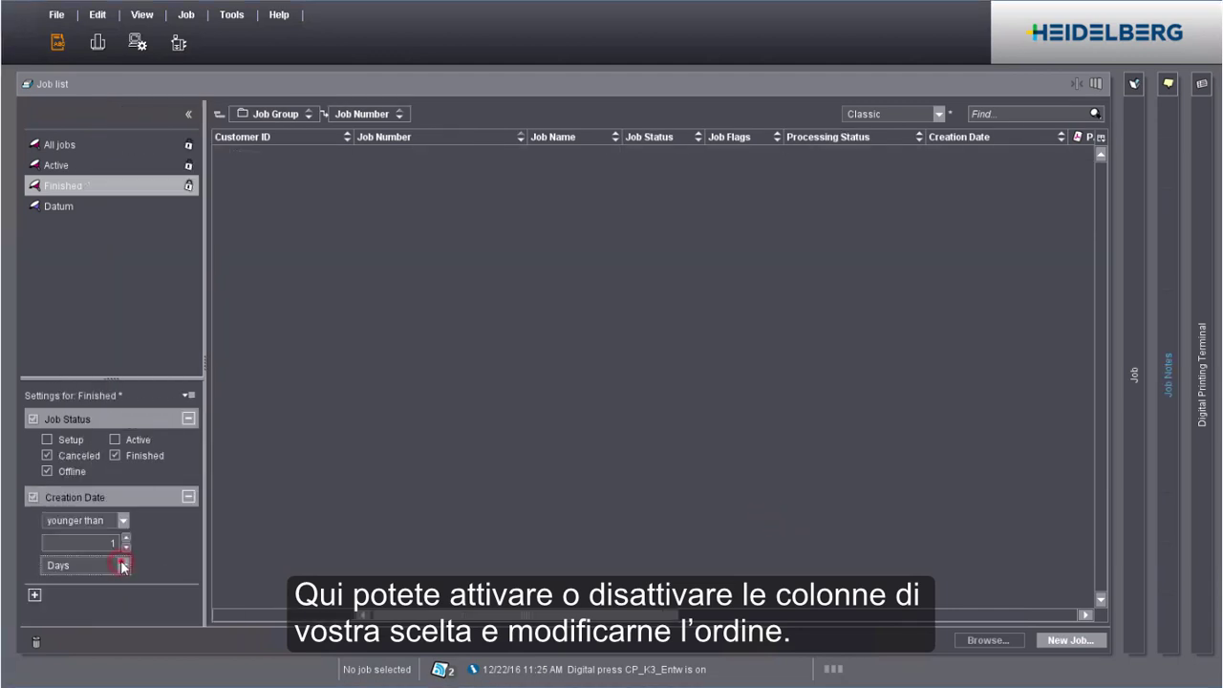
left_click(120, 567)
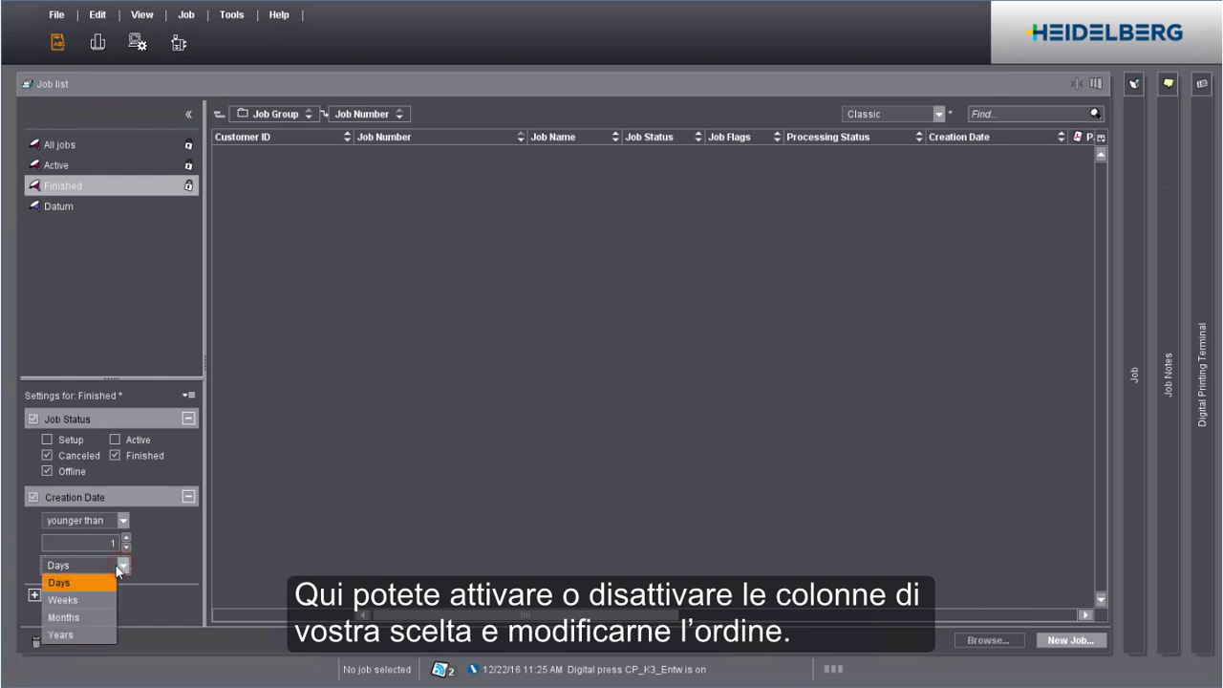
left_click(76, 599)
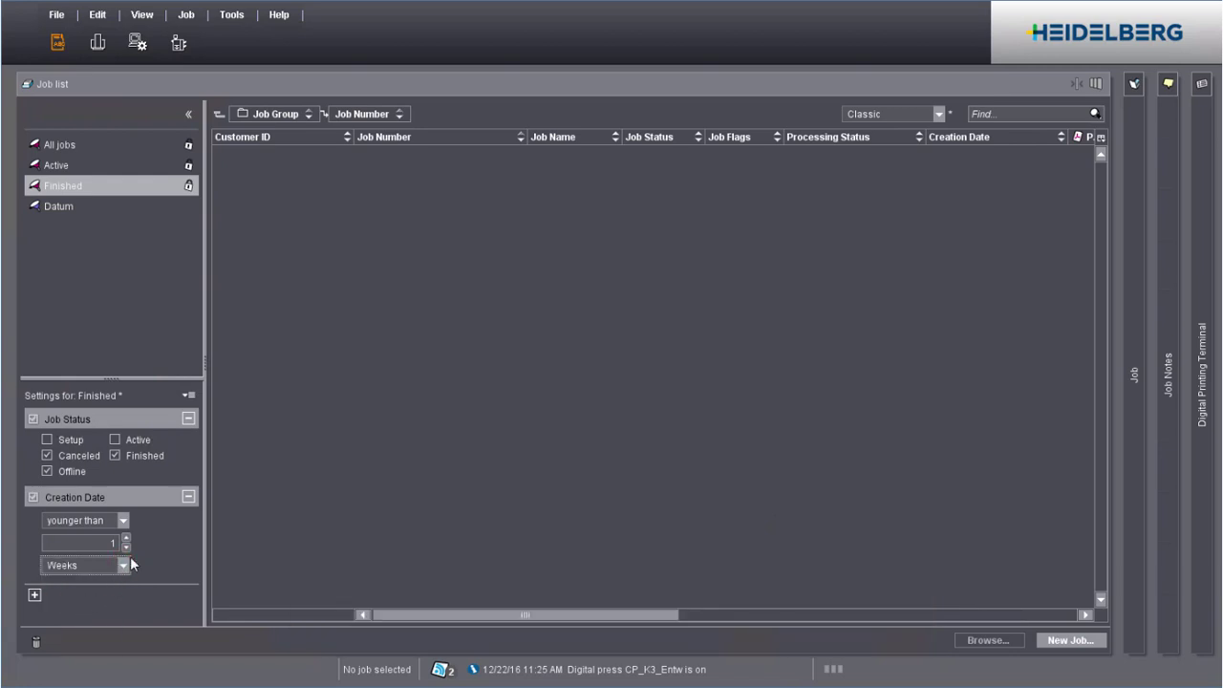
left_click(189, 418)
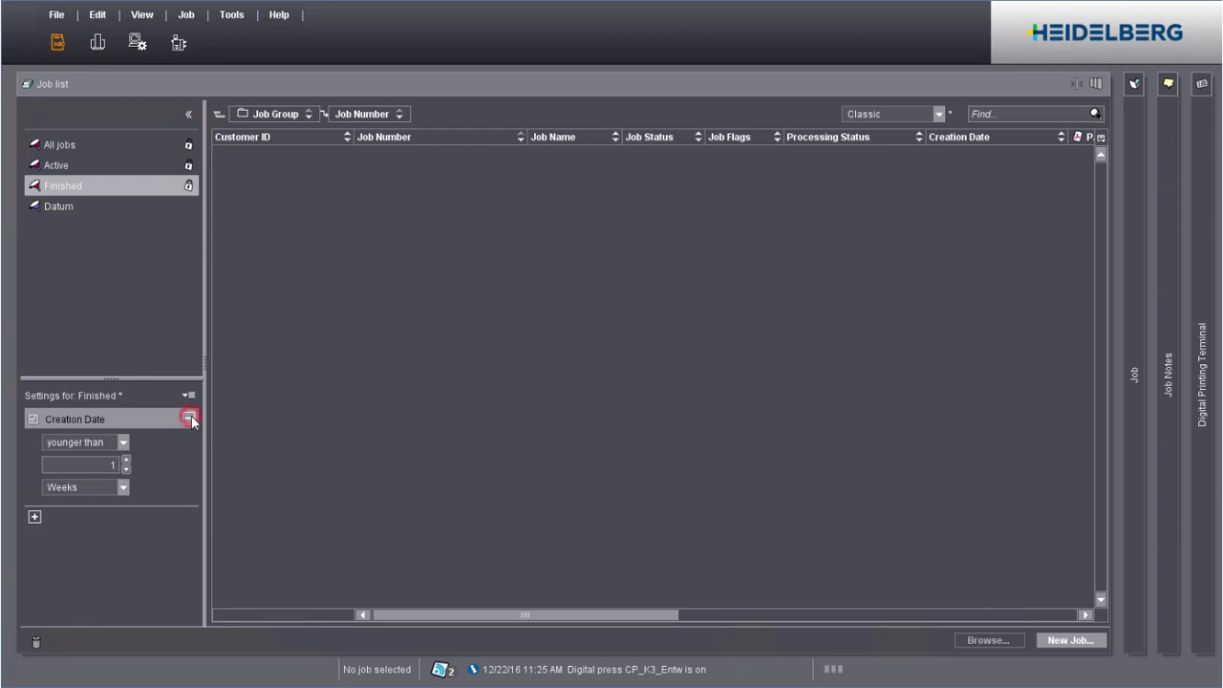
Save the modified filter as a new filter named Date with a blue icon, and collapse the filter area
left_click(188, 395)
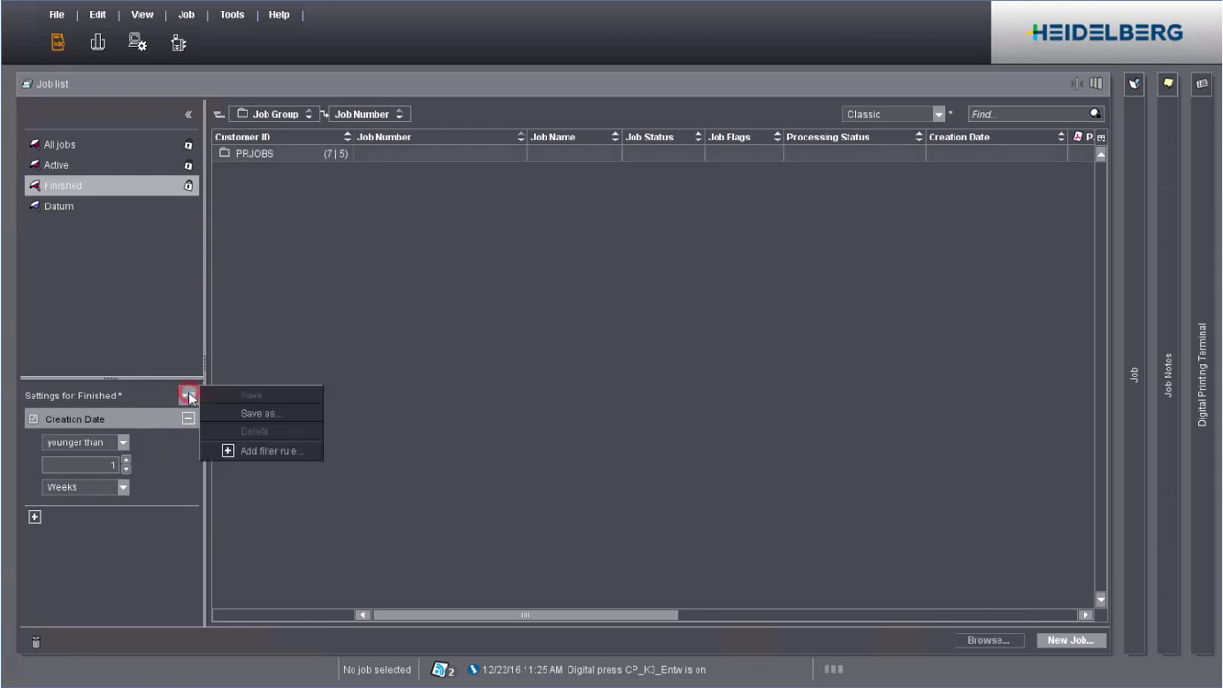
left_click(249, 415)
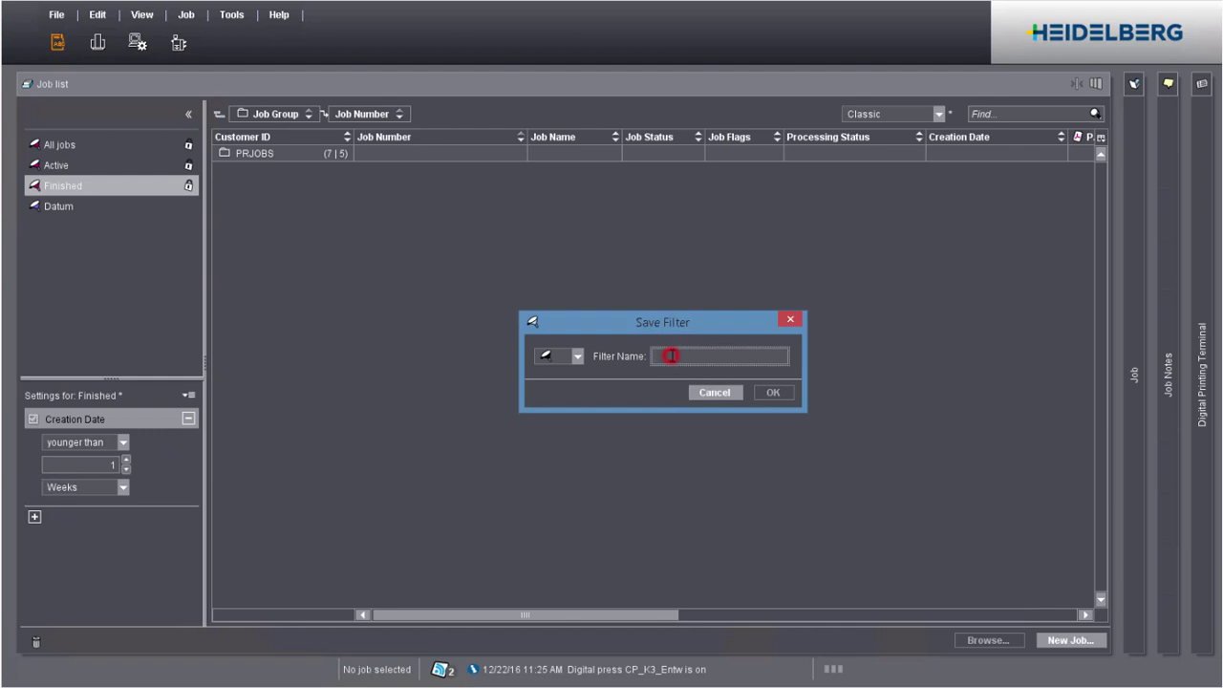
type("Datum")
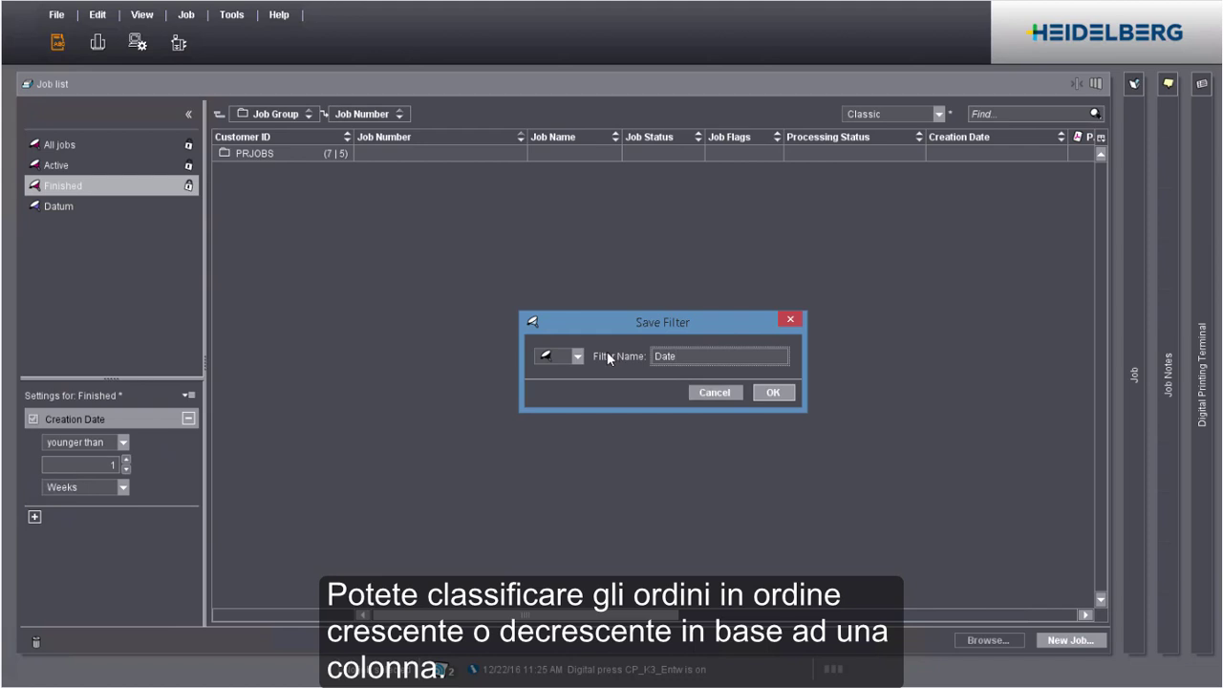
left_click(577, 355)
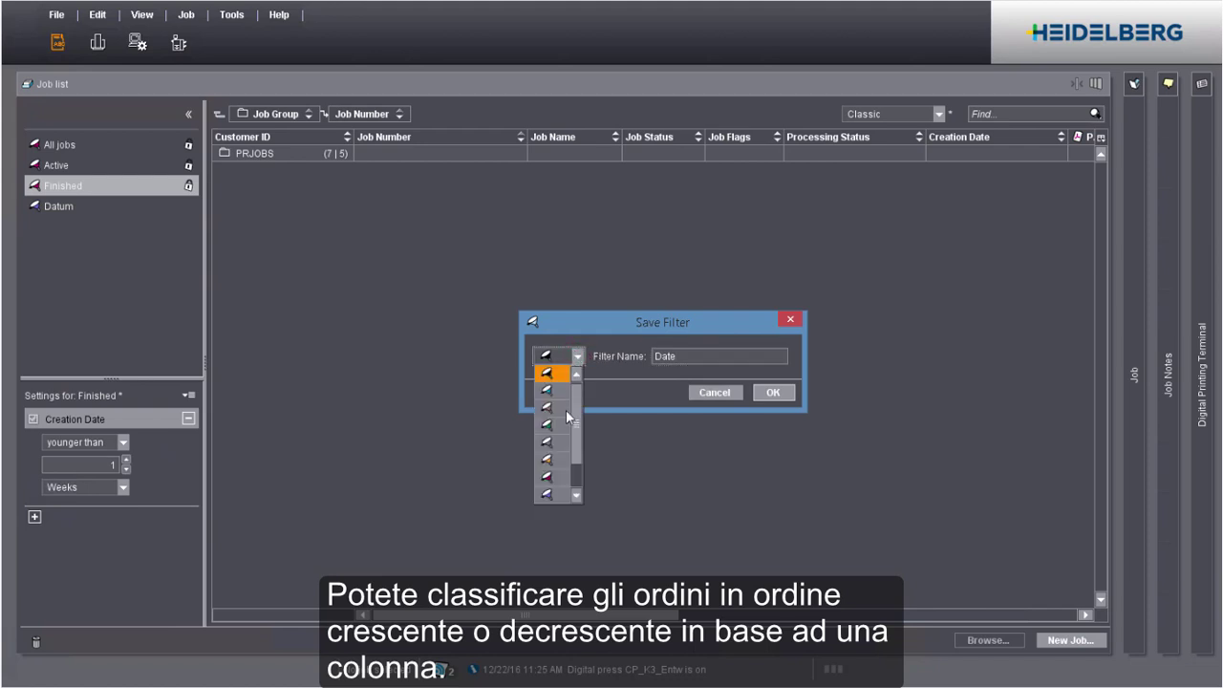
left_click(554, 494)
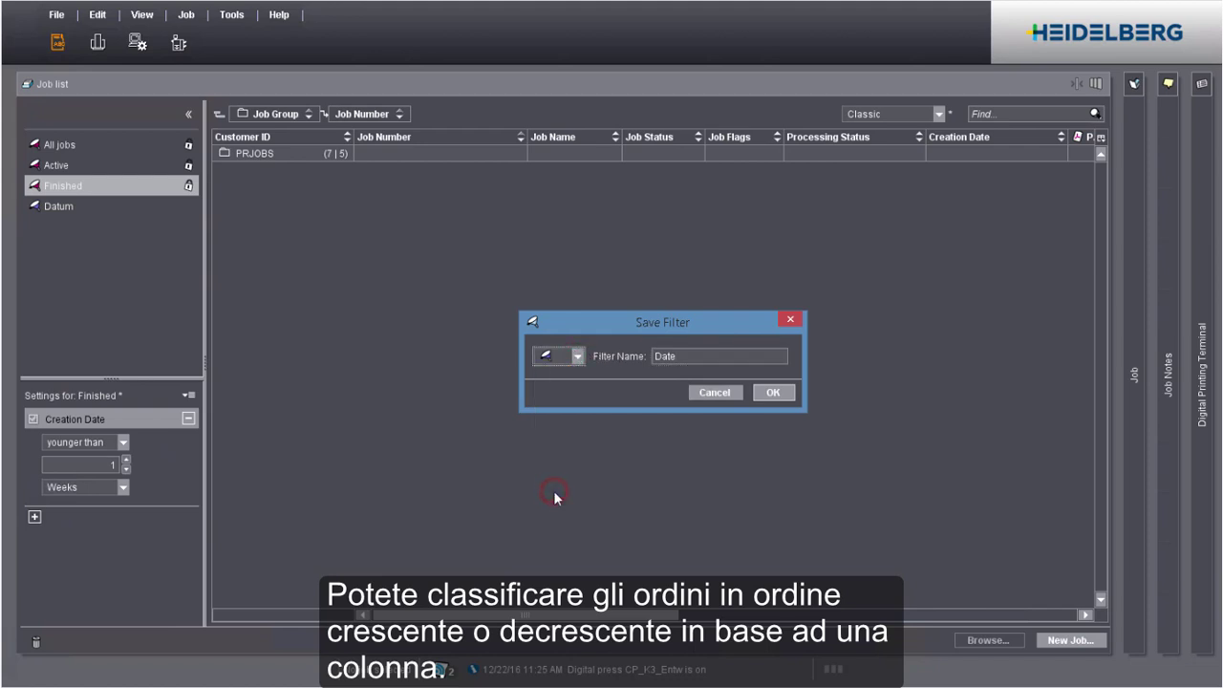
left_click(772, 392)
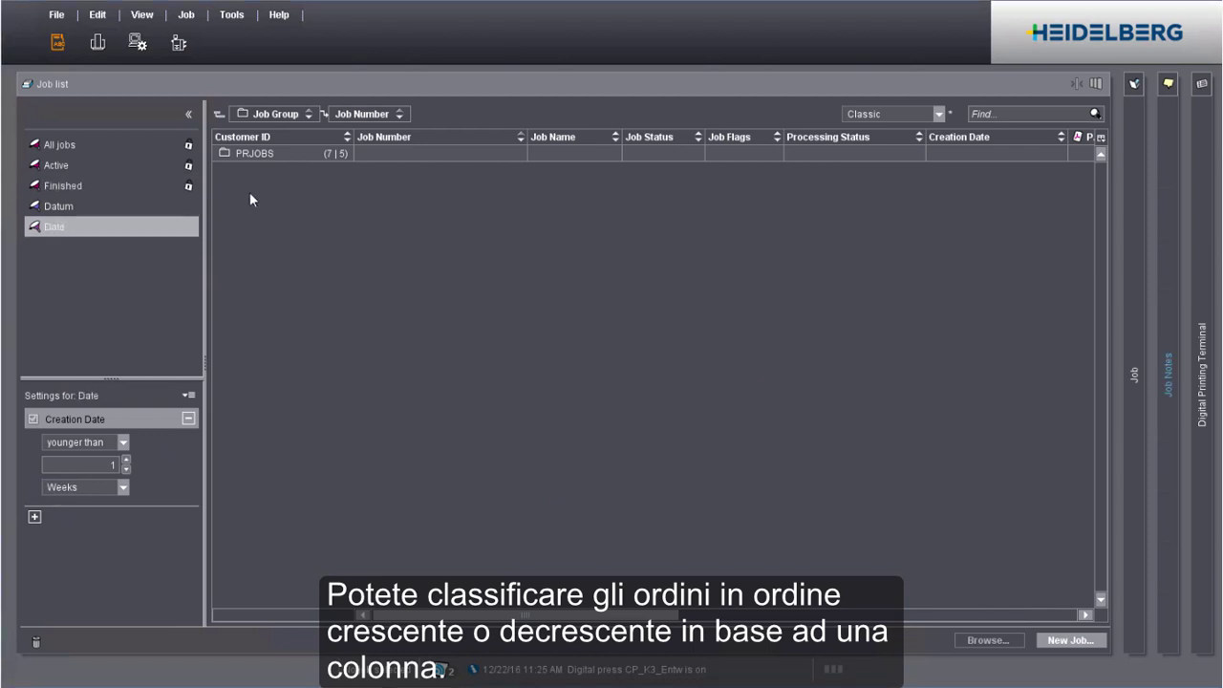
left_click(189, 115)
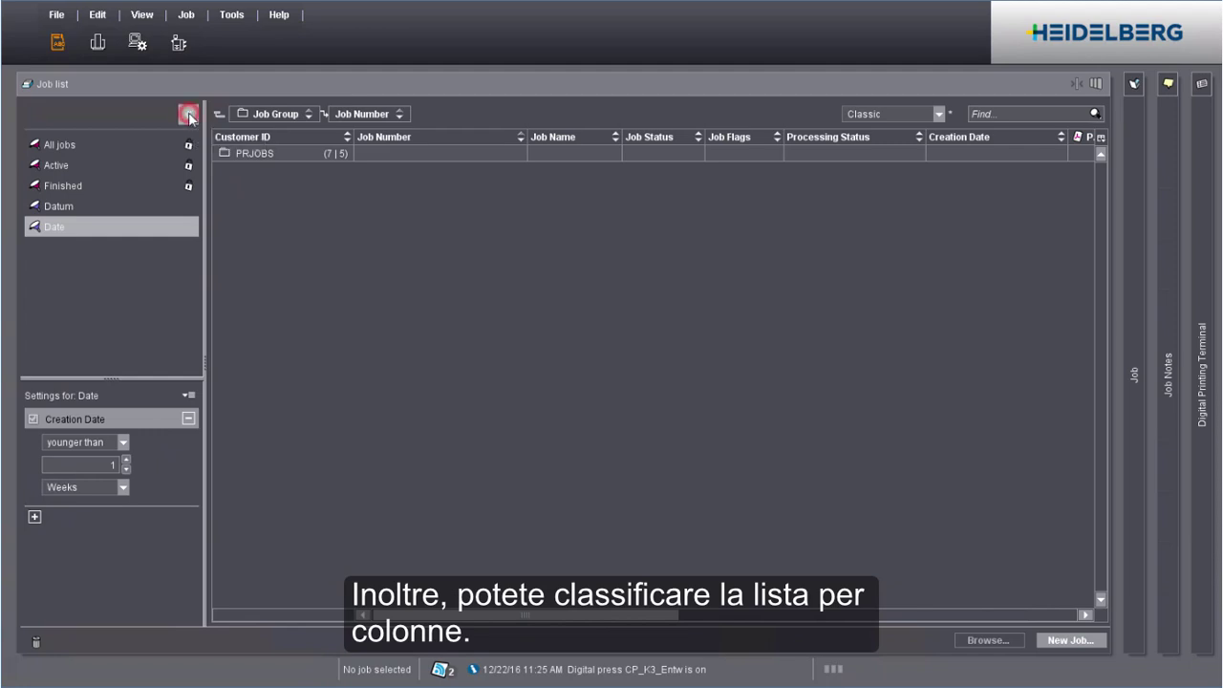